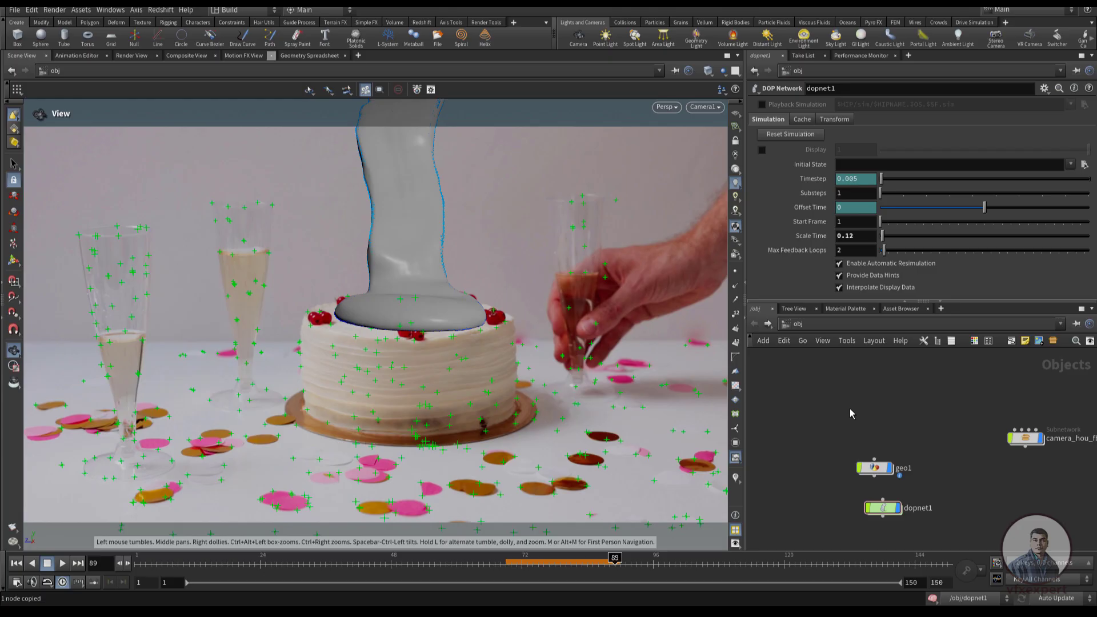
Add a Geometry object above geo1 in the object network and name it plate
{"action": "key", "text": "Tab"}
{"action": "type", "text": "geo"}
{"action": "key", "text": "Return"}
{"action": "left_click", "coordinate": [854, 420]}
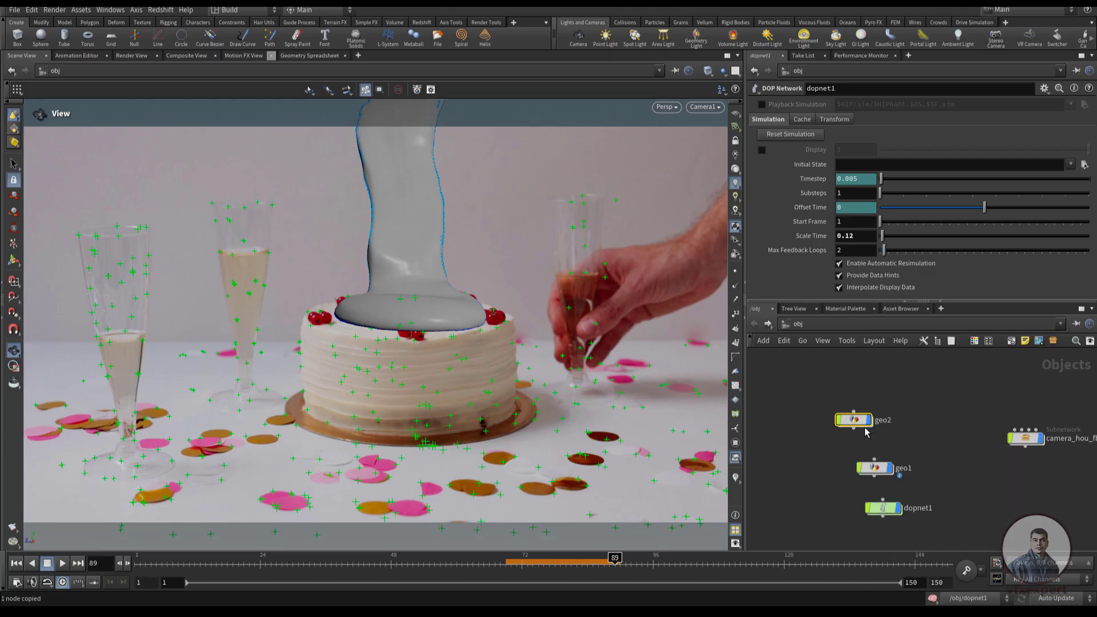
{"action": "left_click", "coordinate": [883, 421]}
{"action": "type", "text": "plate"}
{"action": "key", "text": "Return"}
Inside the plate object, add an Object Merge that references /obj/geo1/cake_geo
{"action": "double_click", "coordinate": [862, 422]}
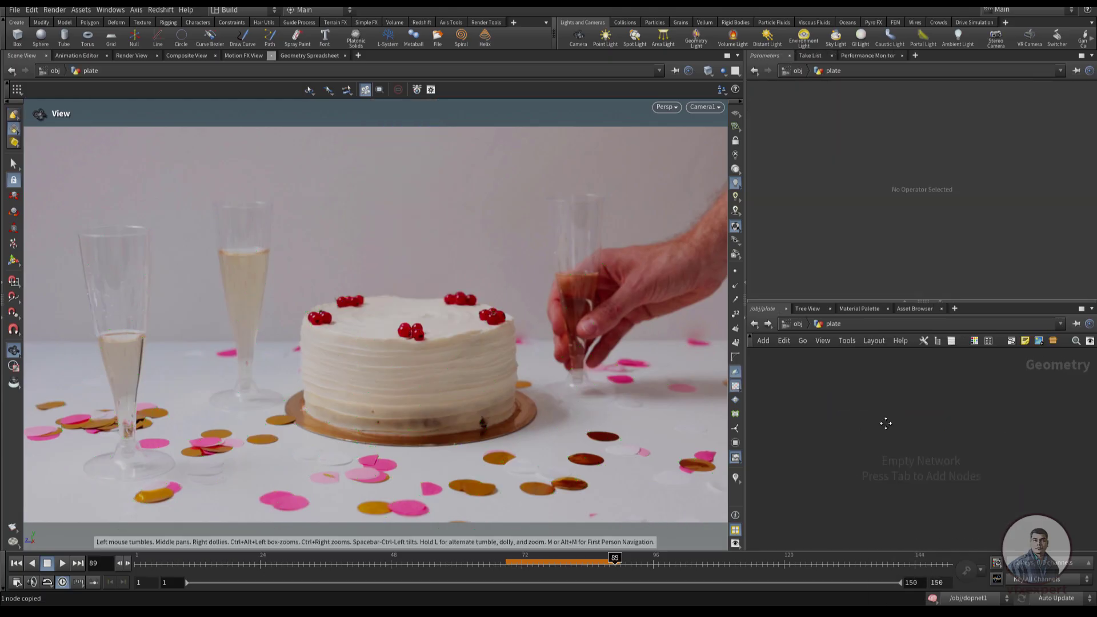
{"action": "key", "text": "Tab"}
{"action": "type", "text": "mer"}
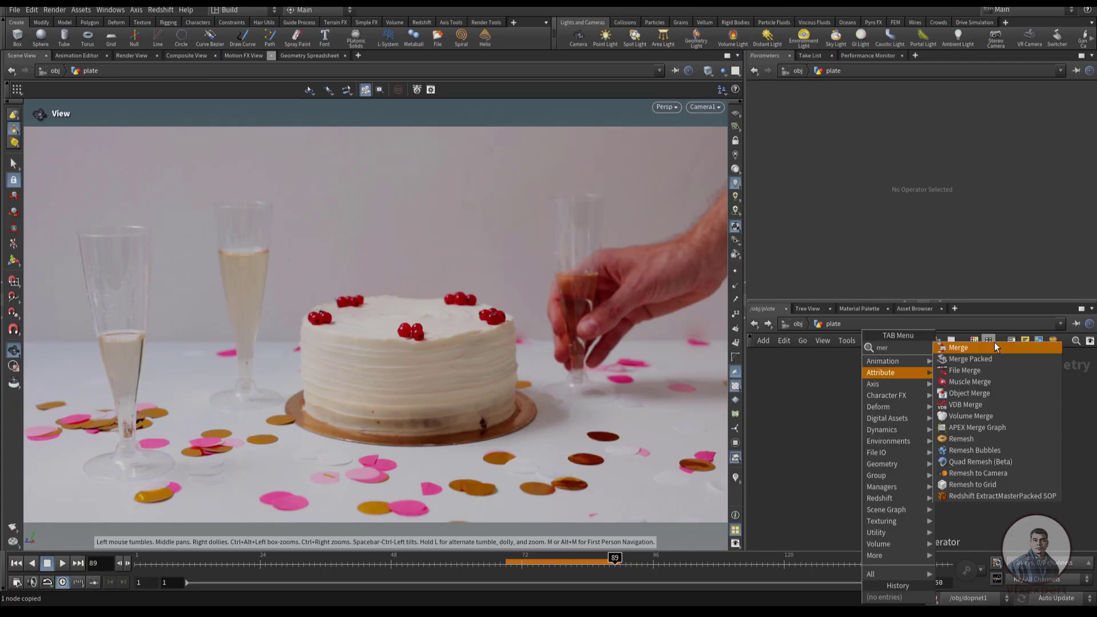
{"action": "left_click", "coordinate": [968, 396]}
{"action": "left_click", "coordinate": [865, 424]}
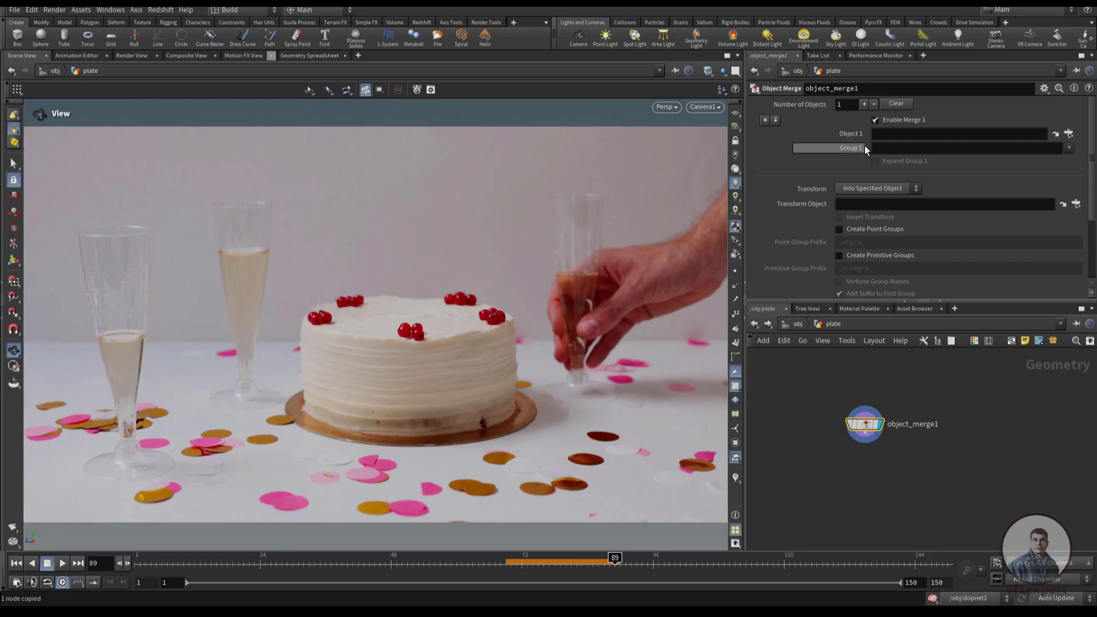
{"action": "left_click", "coordinate": [994, 134]}
{"action": "type", "text": "/obj/geo1/cake_geo"}
{"action": "key", "text": "Return"}
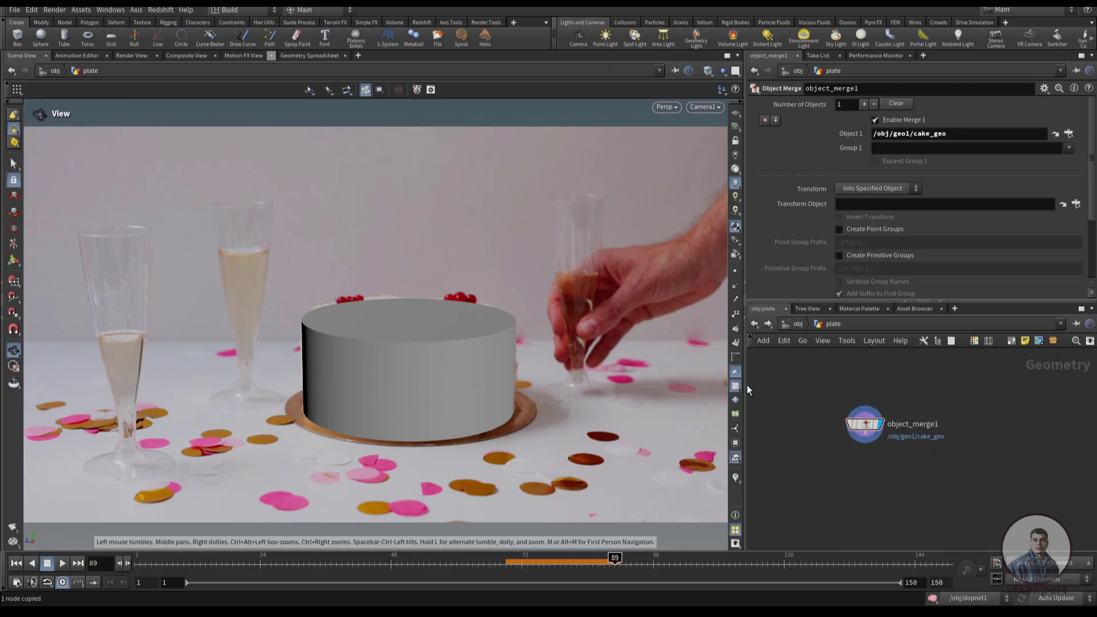
Return to the object level and rename the plate object as cake
{"action": "left_click", "coordinate": [754, 324]}
{"action": "double_click", "coordinate": [884, 420]}
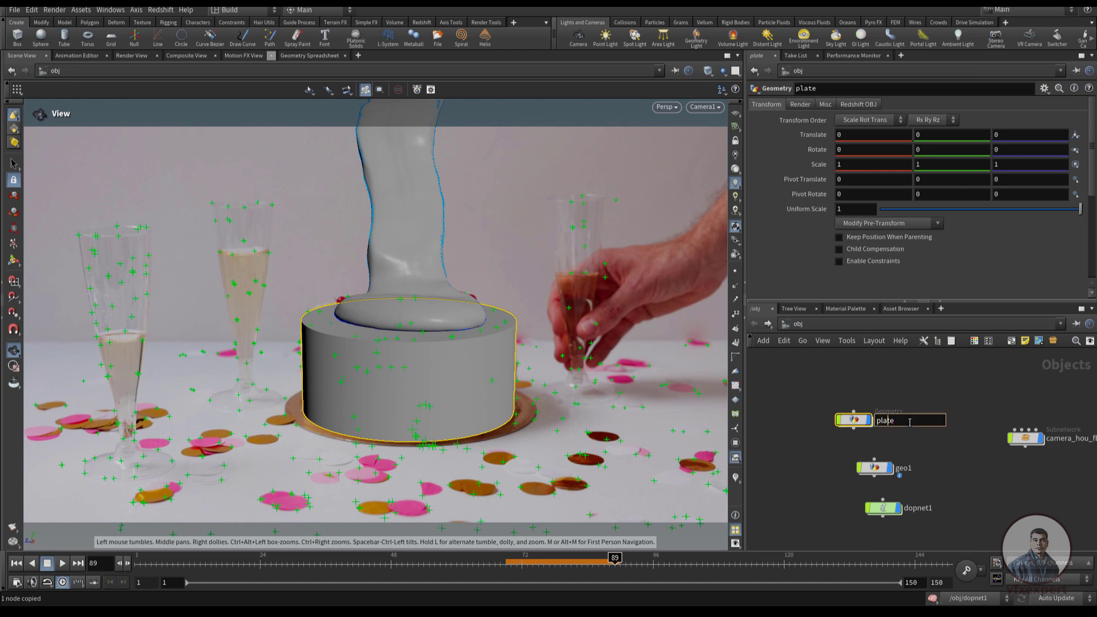
{"action": "key", "text": "BackSpace"}
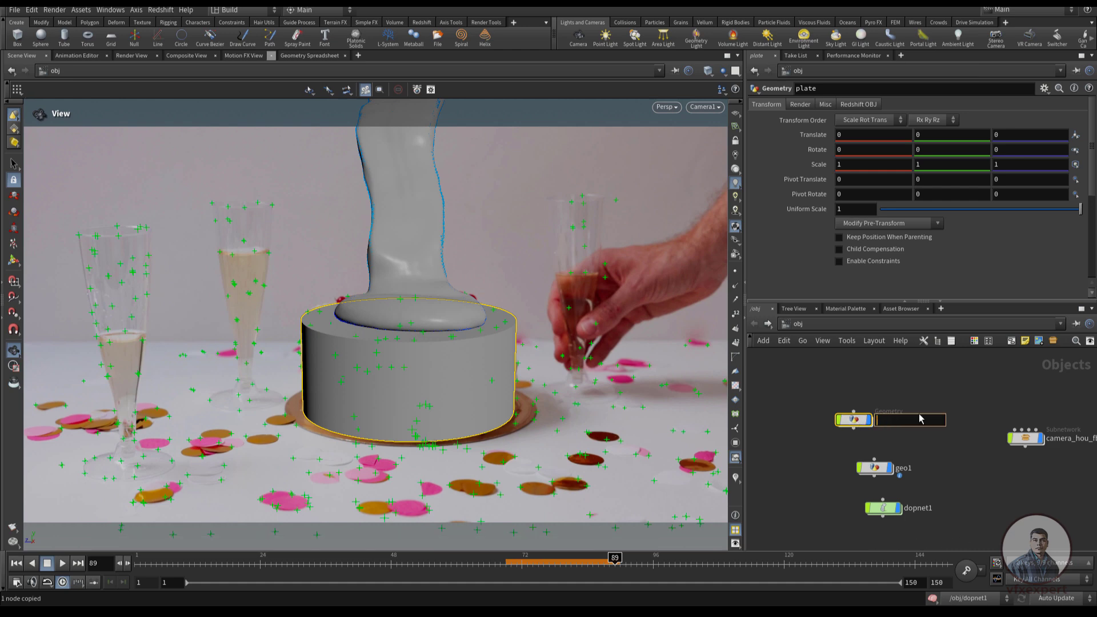
{"action": "key", "text": "Return"}
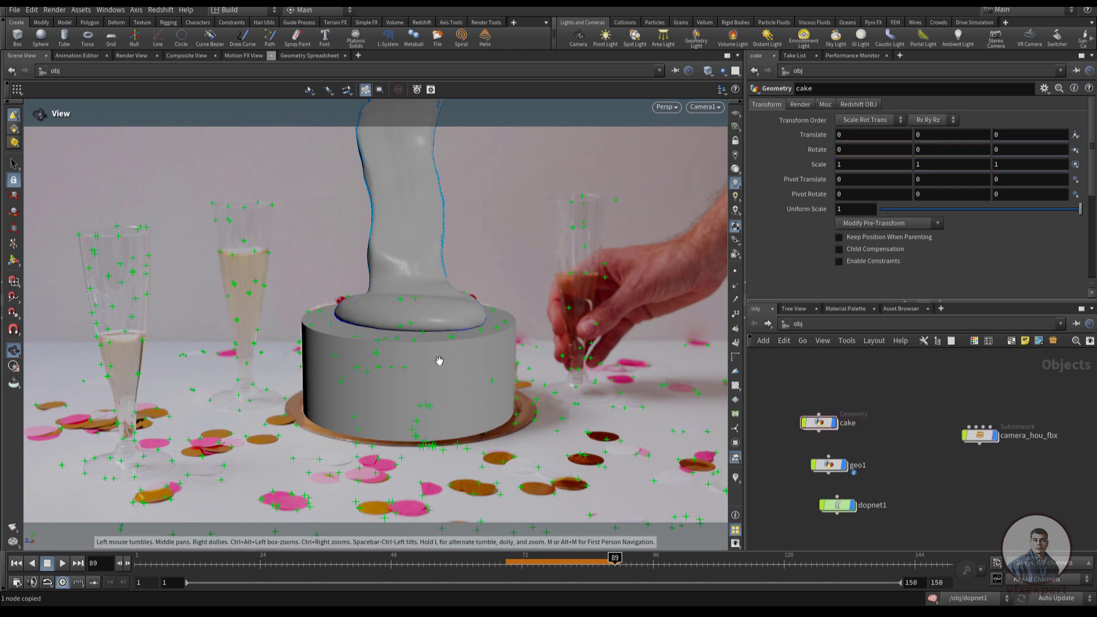
Duplicate the cake object above the original and name the copy palre
{"action": "mouse_move", "coordinate": [825, 429]}
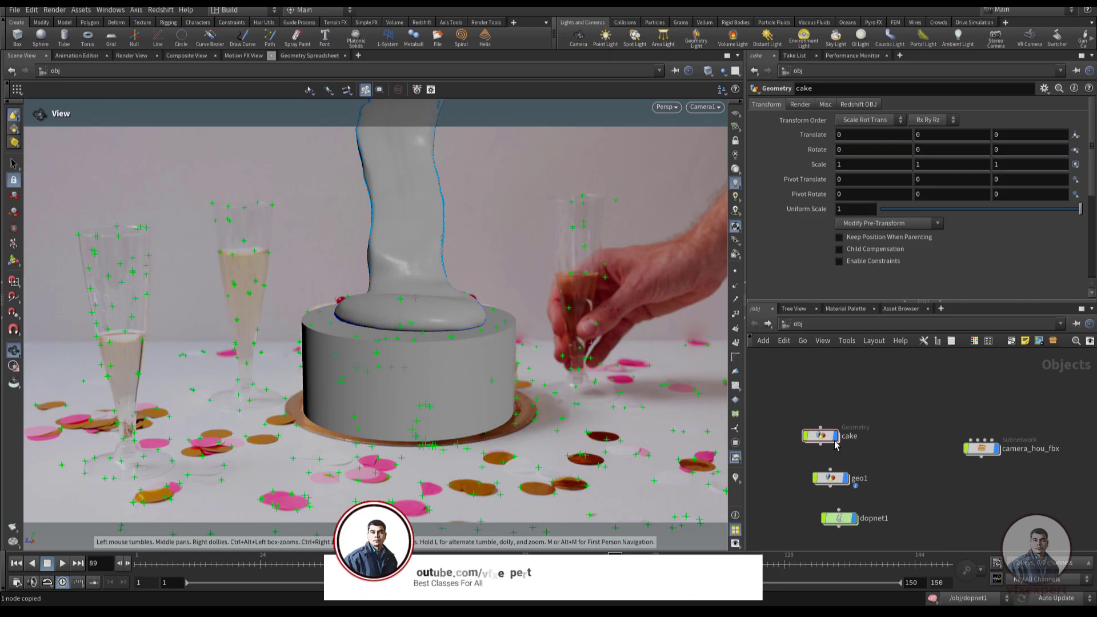
{"action": "key", "text": "ctrl+v"}
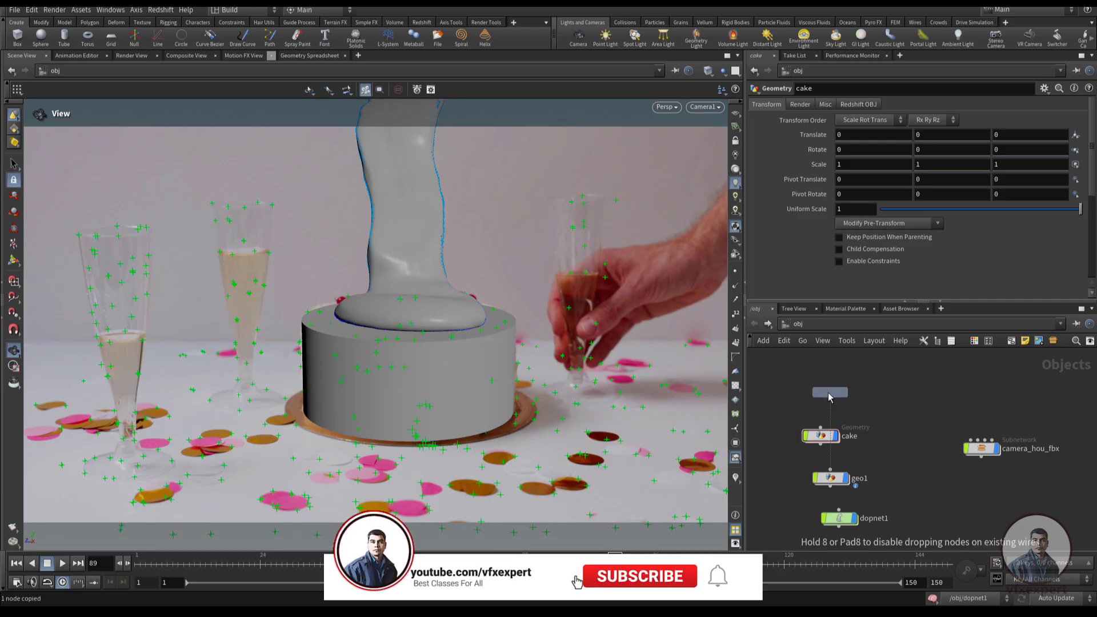
{"action": "left_click", "coordinate": [841, 407]}
{"action": "key", "text": "F2"}
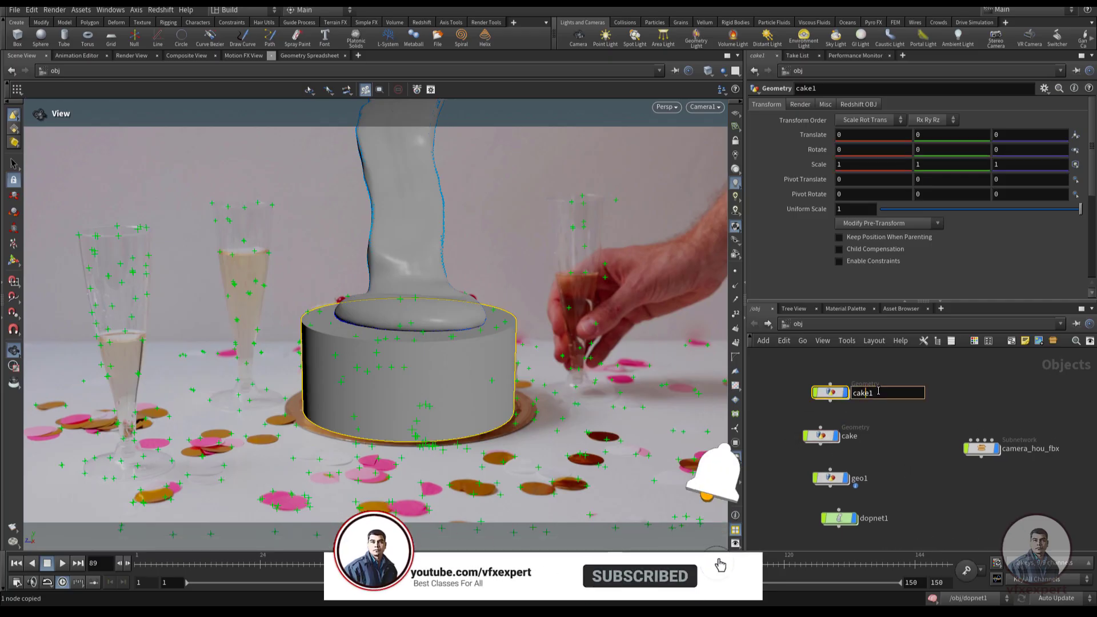
{"action": "type", "text": "palre"}
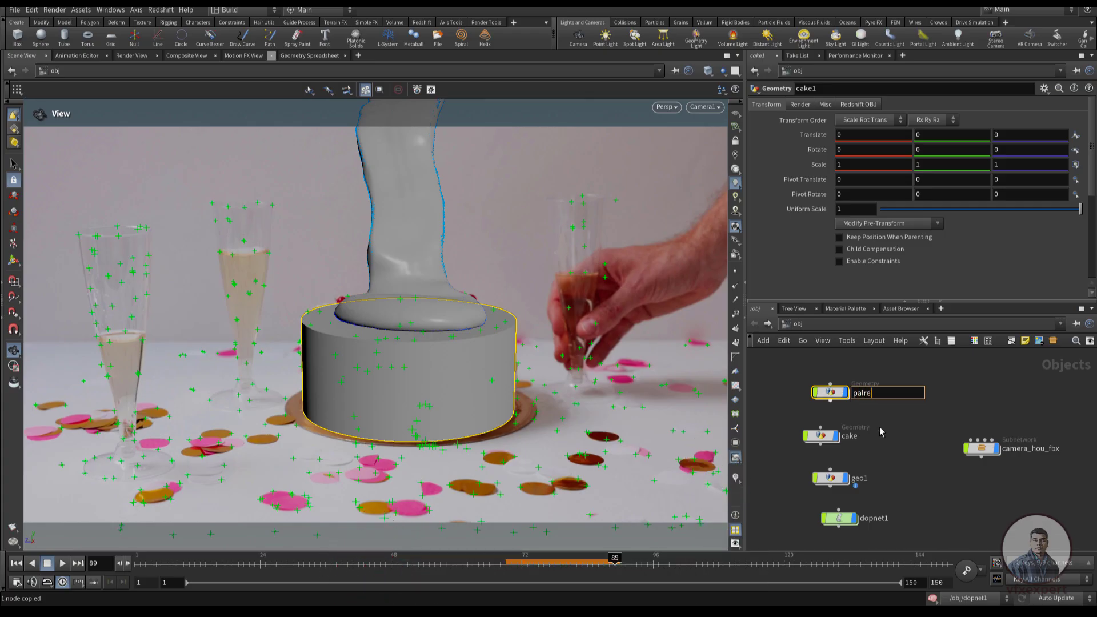
{"action": "key", "text": "Return"}
Duplicate the palre object above it and name the copy choco_mesh
{"action": "left_click_drag", "start_coordinate": [831, 391], "coordinate": [816, 370]}
{"action": "key", "text": "F2"}
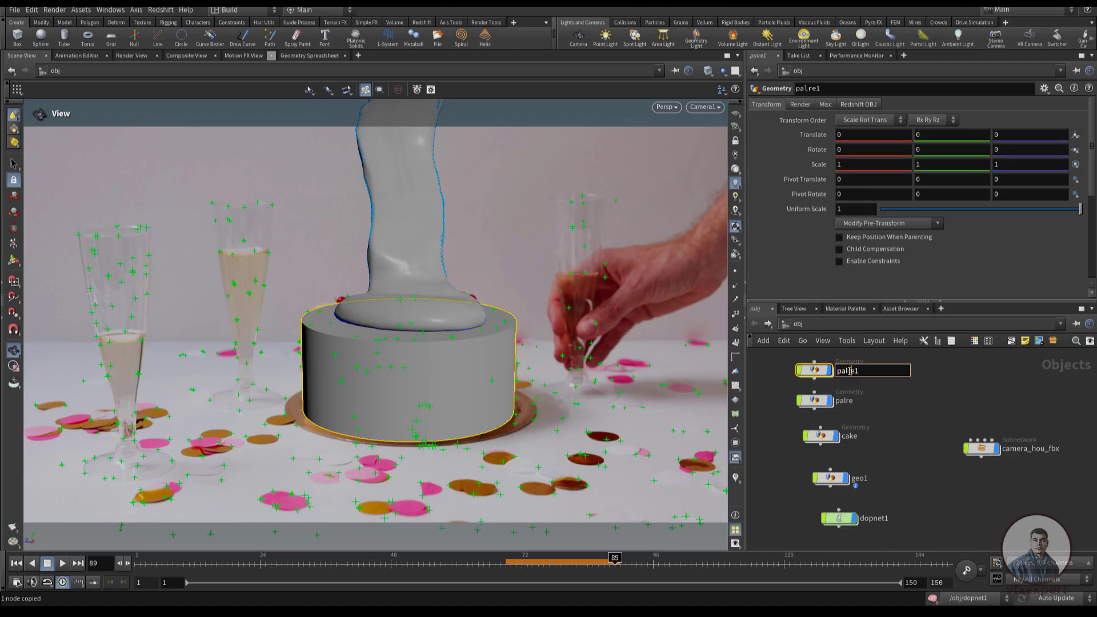
{"action": "type", "text": "c"}
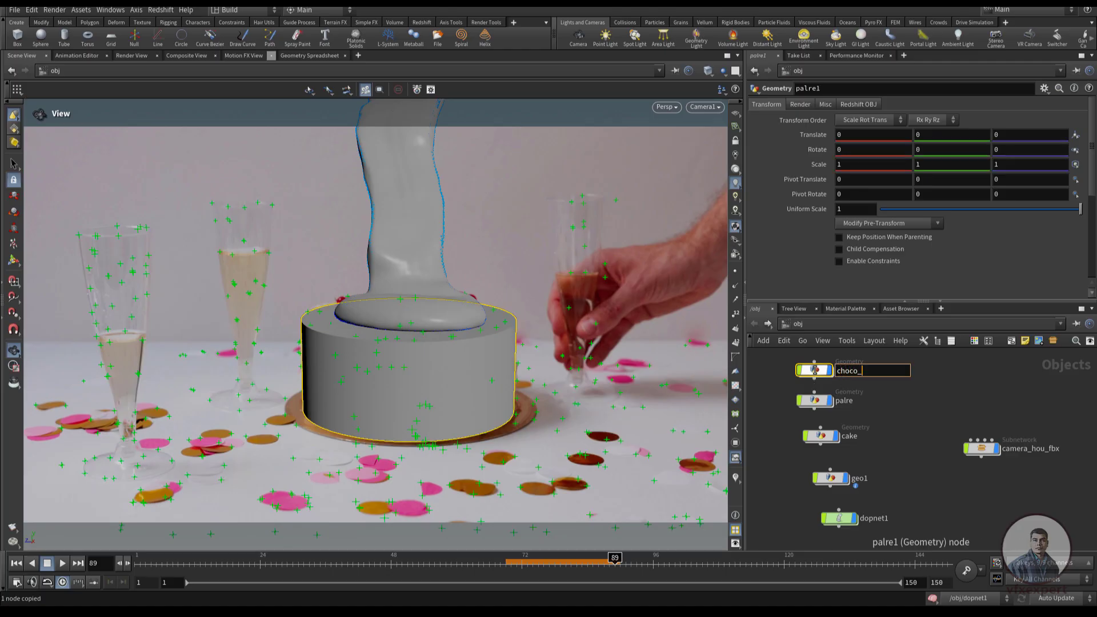
{"action": "type", "text": "hoco_"}
{"action": "key", "text": "BackSpace"}
{"action": "type", "text": "_mesh"}
{"action": "key", "text": "Return"}
Rename the palre object as palte
{"action": "double_click", "coordinate": [850, 417]}
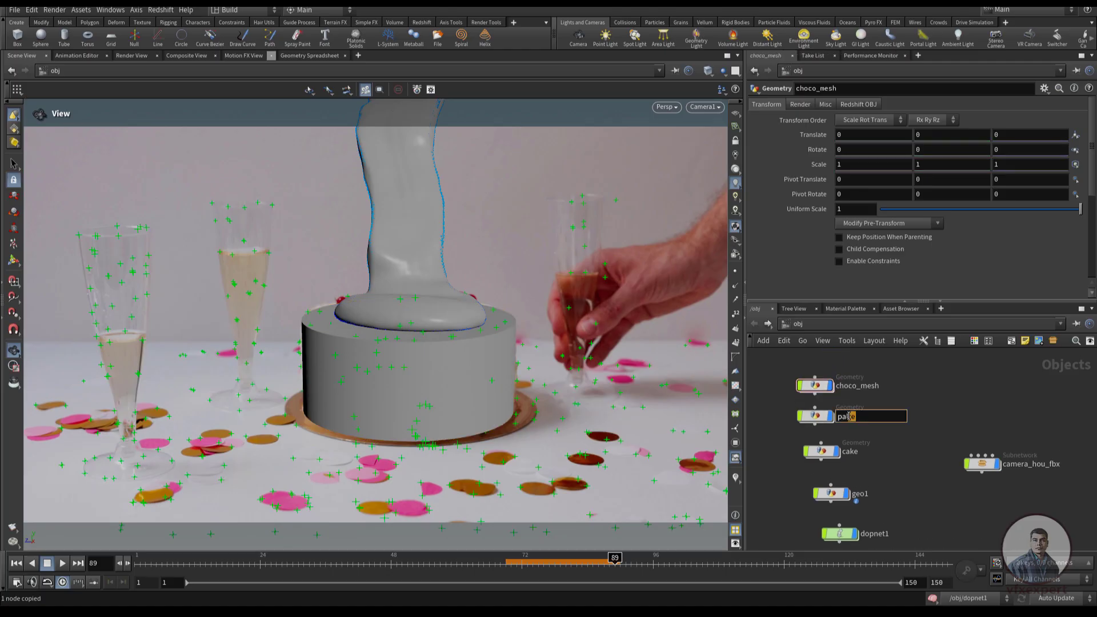
{"action": "type", "text": "te"}
{"action": "key", "text": "Return"}
Point the Object Merge inside palte to /obj/geo1/plate_geo and return to the object level
{"action": "double_click", "coordinate": [817, 418]}
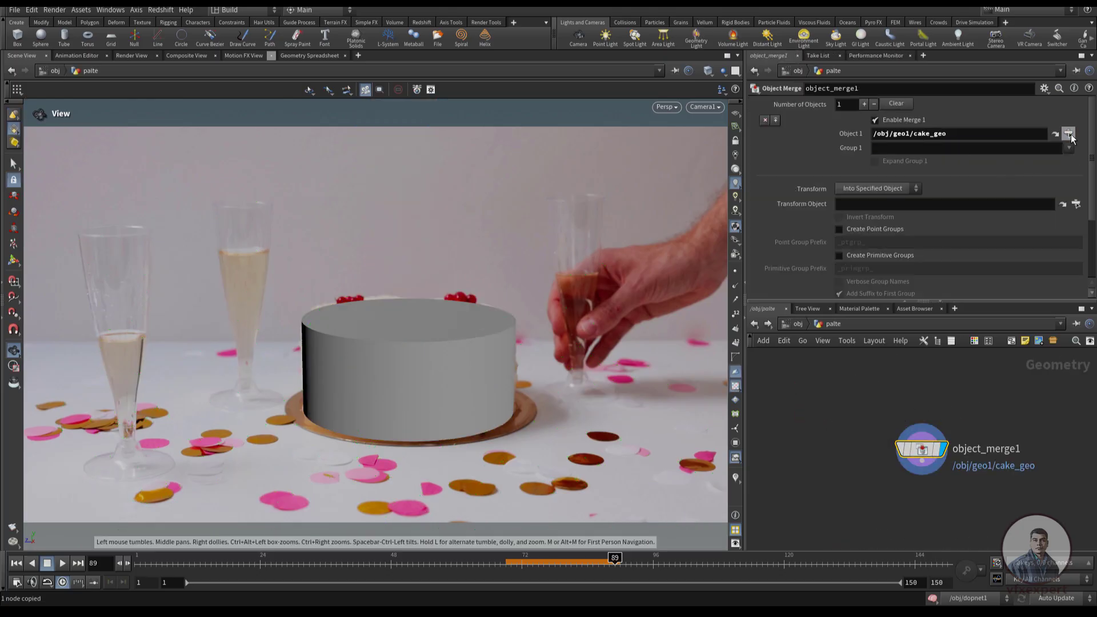
{"action": "left_click", "coordinate": [1069, 134]}
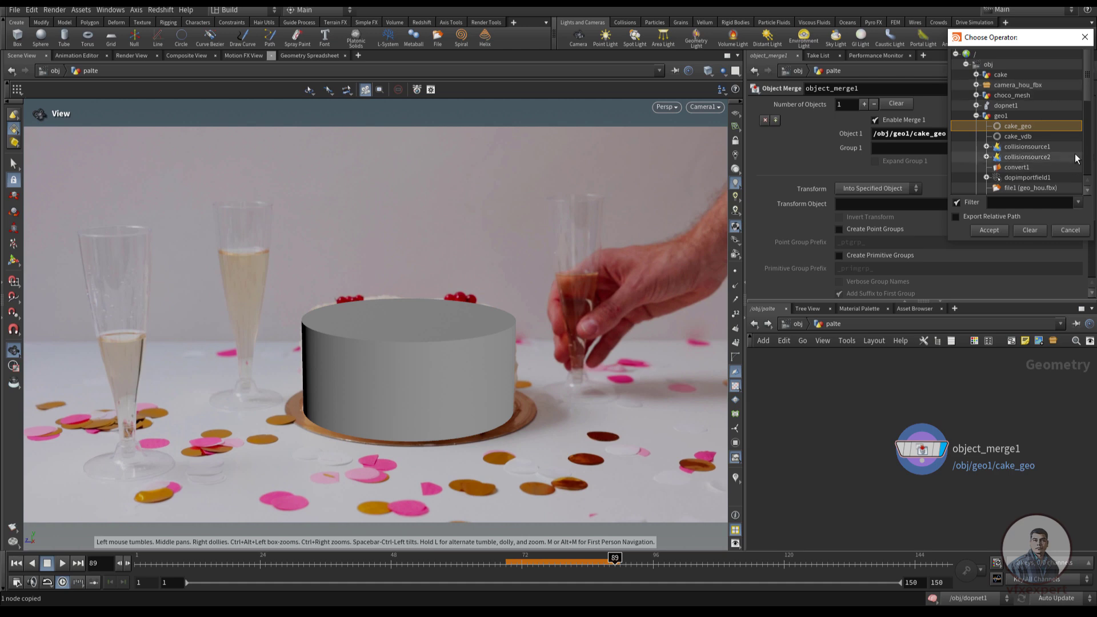
{"action": "left_click_drag", "start_coordinate": [1087, 95], "coordinate": [1088, 126]}
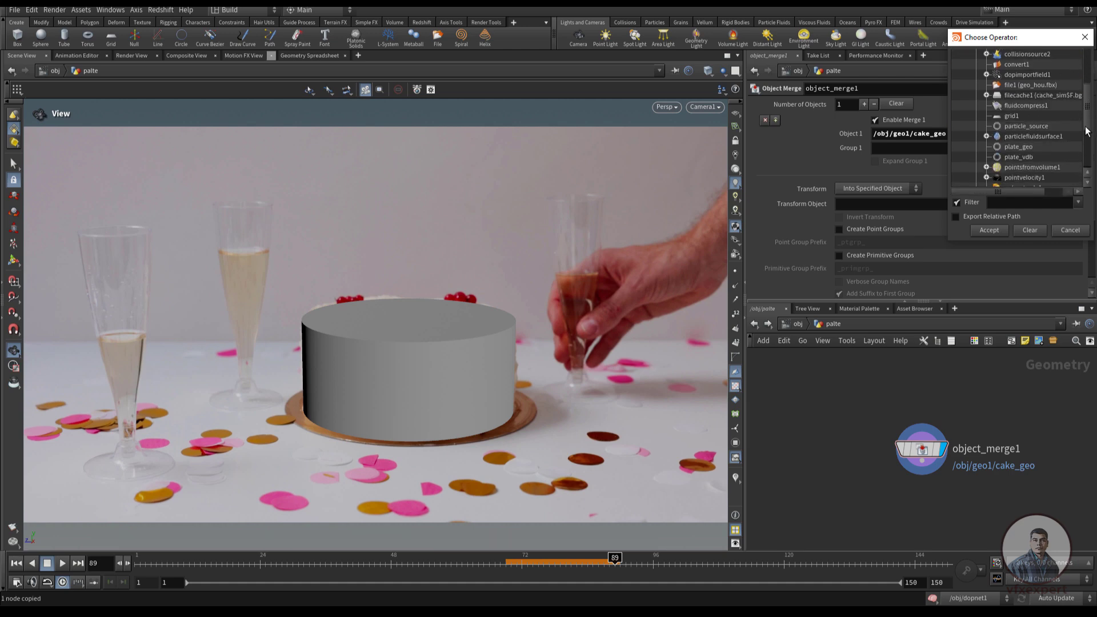
{"action": "left_click", "coordinate": [1022, 148]}
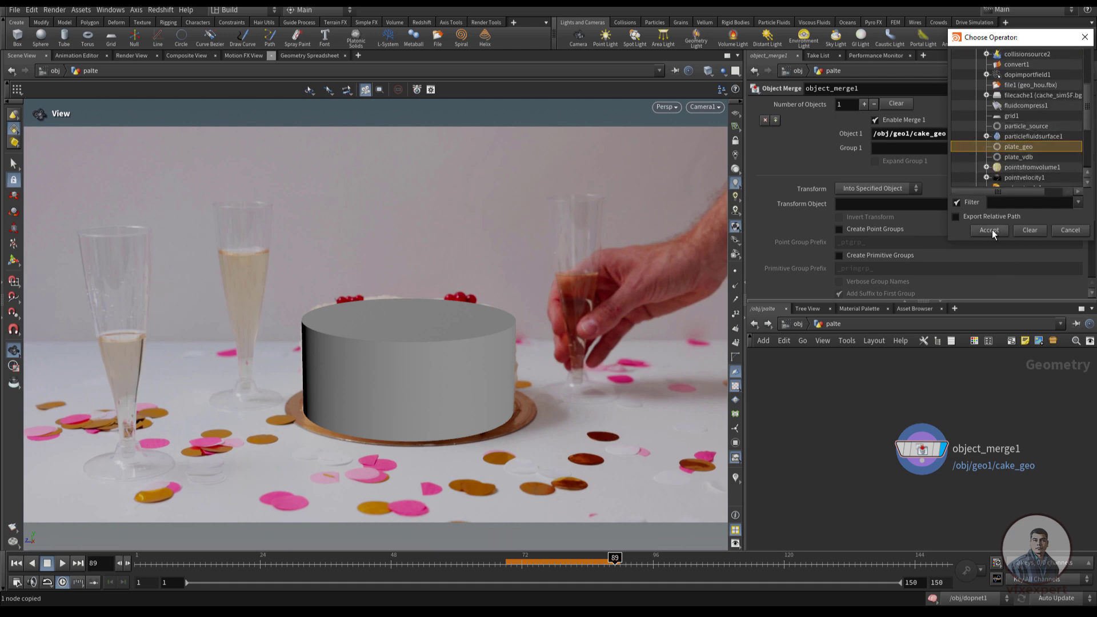
{"action": "left_click", "coordinate": [989, 231]}
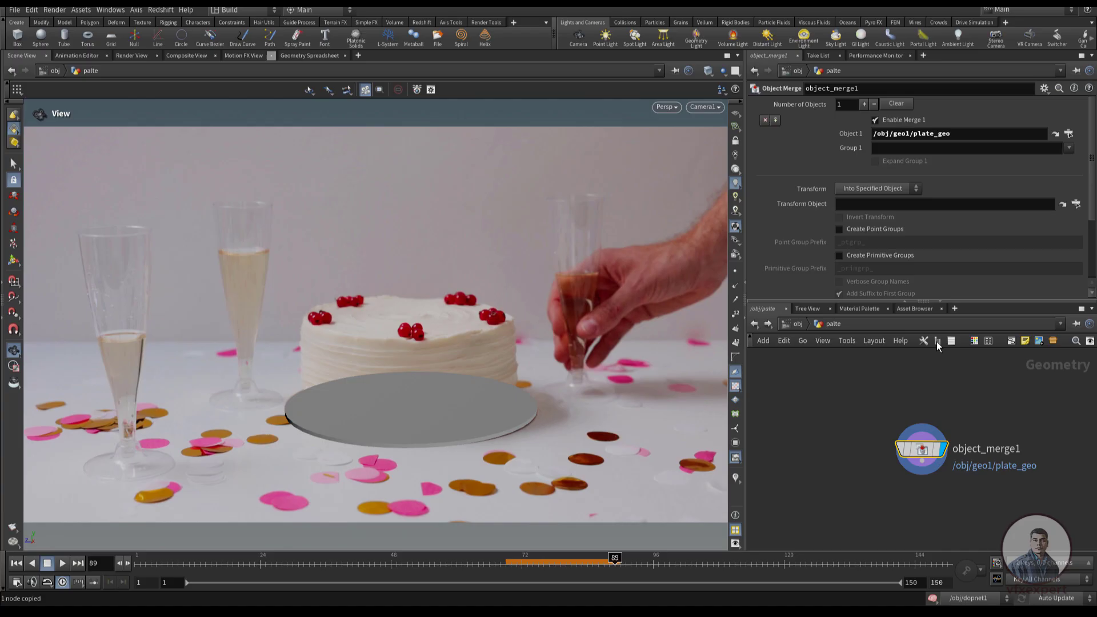
{"action": "left_click", "coordinate": [755, 324]}
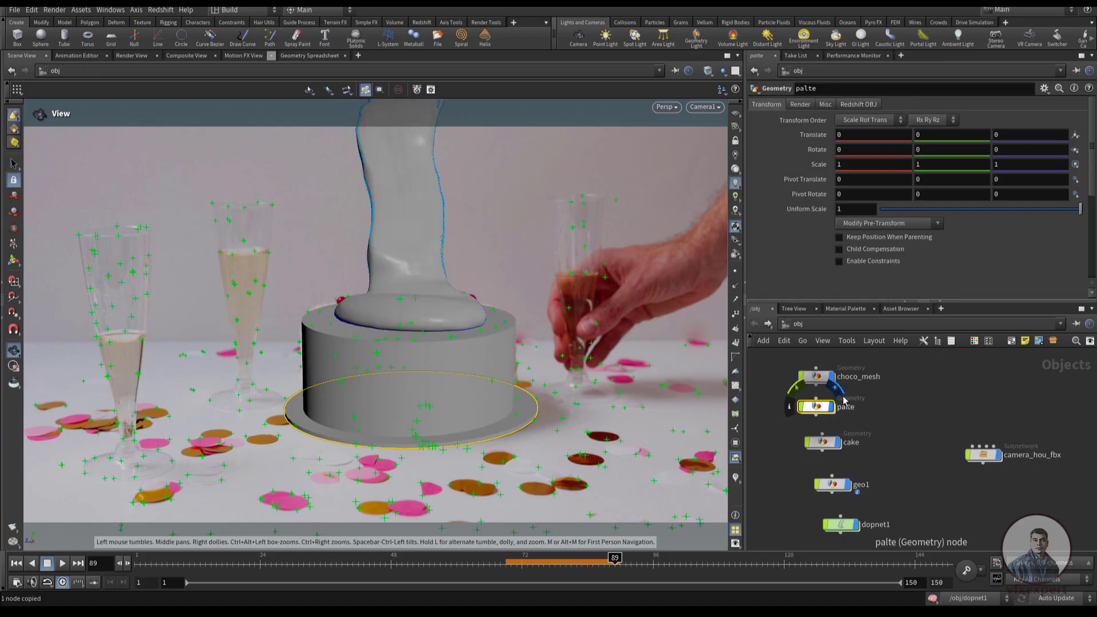
{"action": "left_click", "coordinate": [817, 378]}
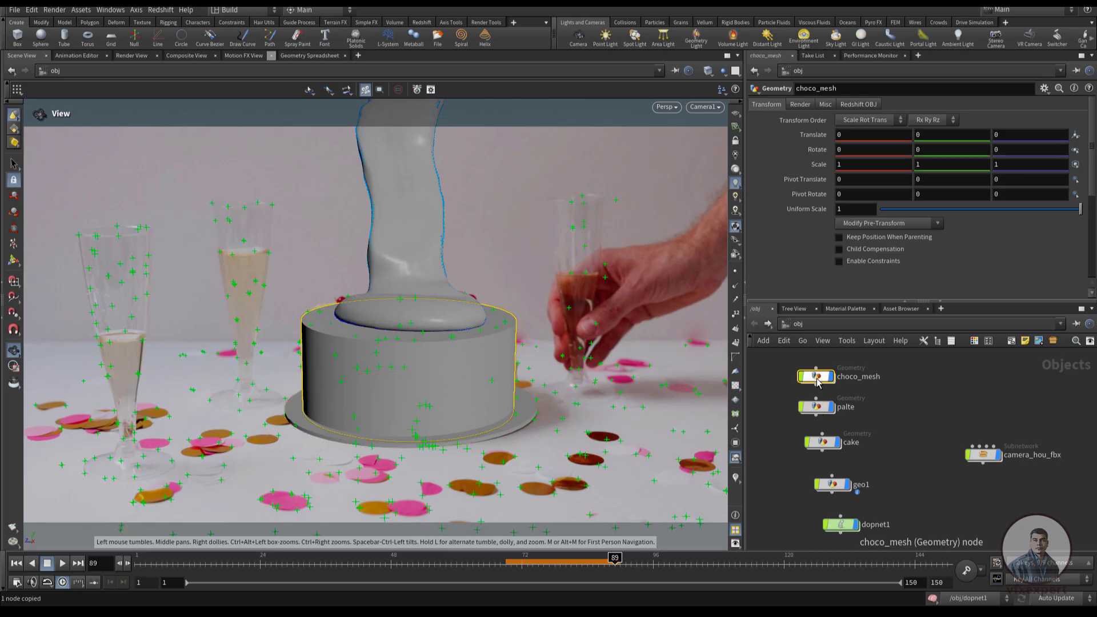
{"action": "double_click", "coordinate": [816, 378]}
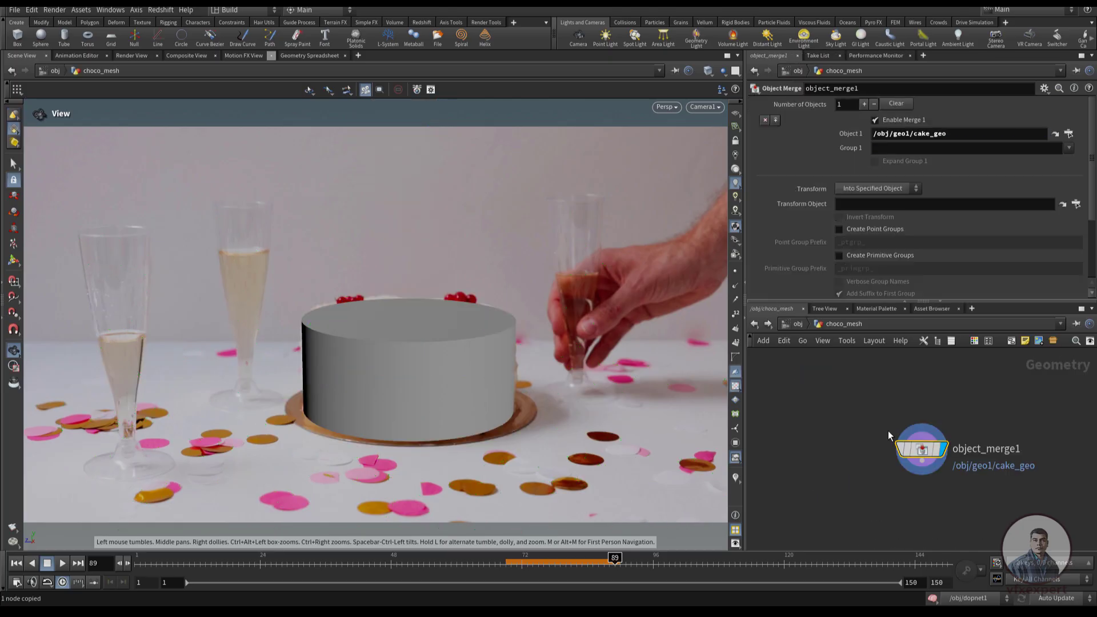
{"action": "left_click", "coordinate": [1069, 135]}
{"action": "left_click", "coordinate": [1087, 36]}
{"action": "left_click", "coordinate": [757, 326]}
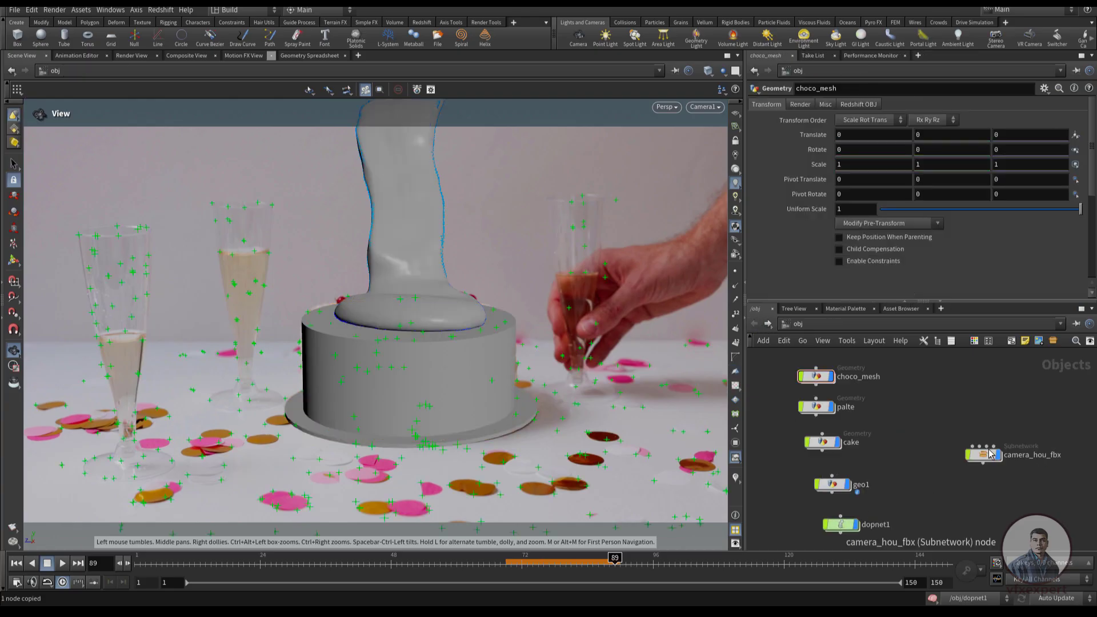
Move geo1 above camera_hou_fbx, then inside geo1 append a Null to convert1, name it choco_mesh and copy it
{"action": "left_click_drag", "start_coordinate": [845, 498], "coordinate": [977, 402]}
{"action": "double_click", "coordinate": [977, 402]}
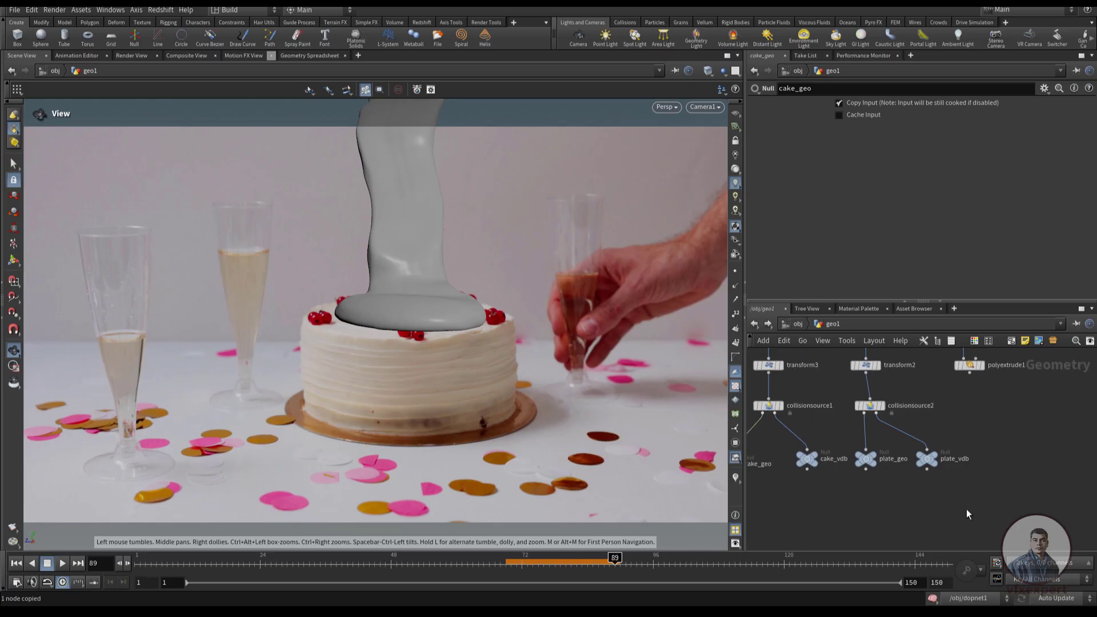
{"action": "scroll", "coordinate": [912, 463], "scroll_direction": "up", "scroll_amount": 5}
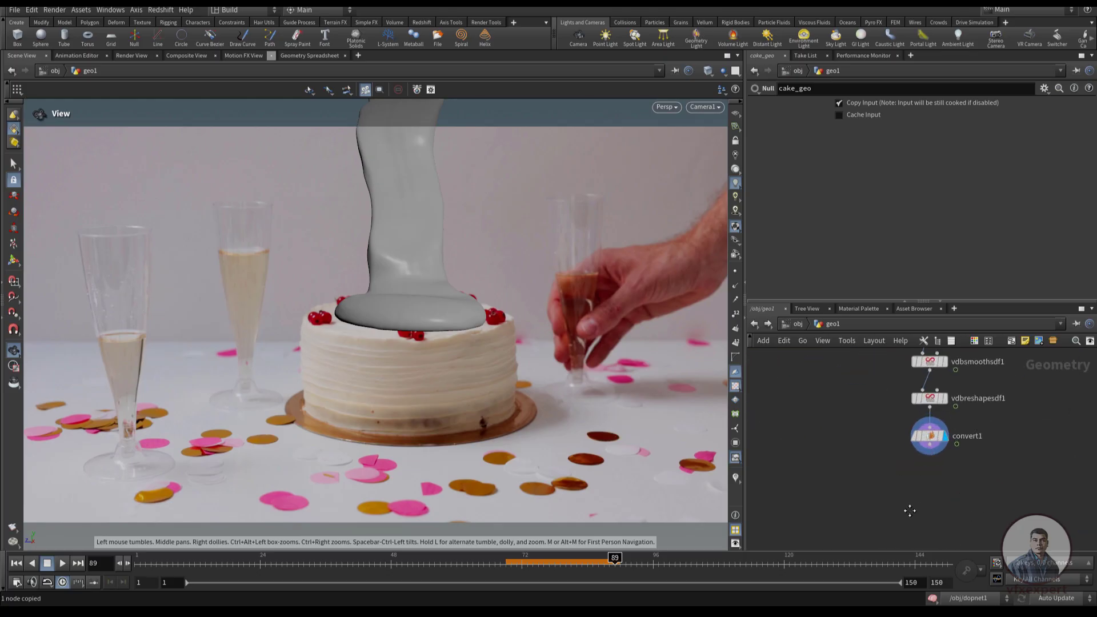
{"action": "left_click_drag", "start_coordinate": [897, 446], "coordinate": [905, 507]}
{"action": "key", "text": "Tab"}
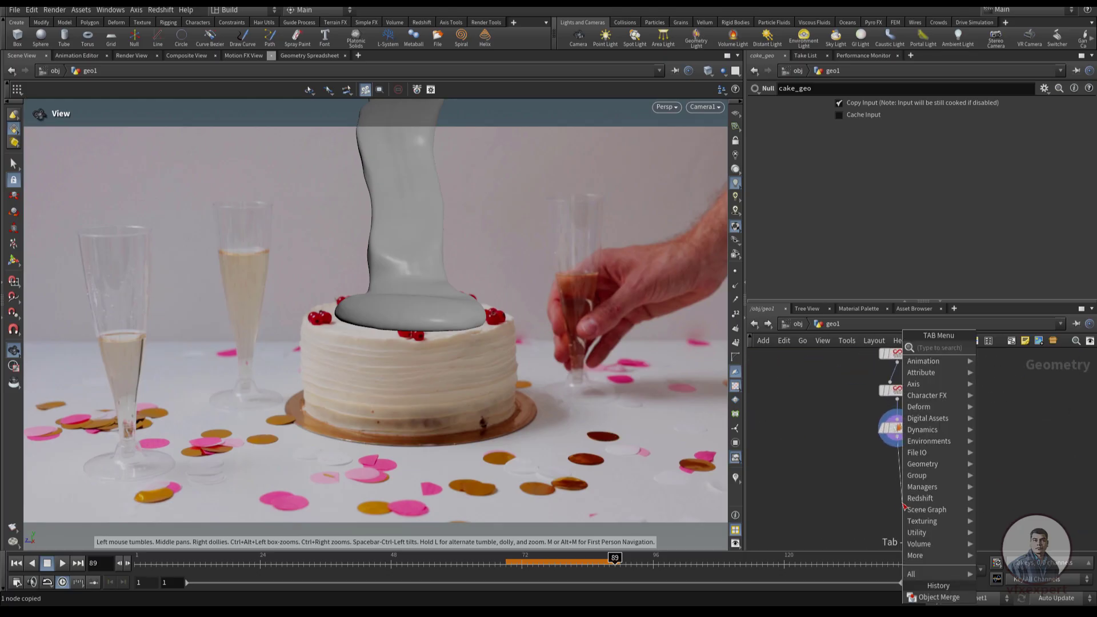
{"action": "type", "text": "nu"}
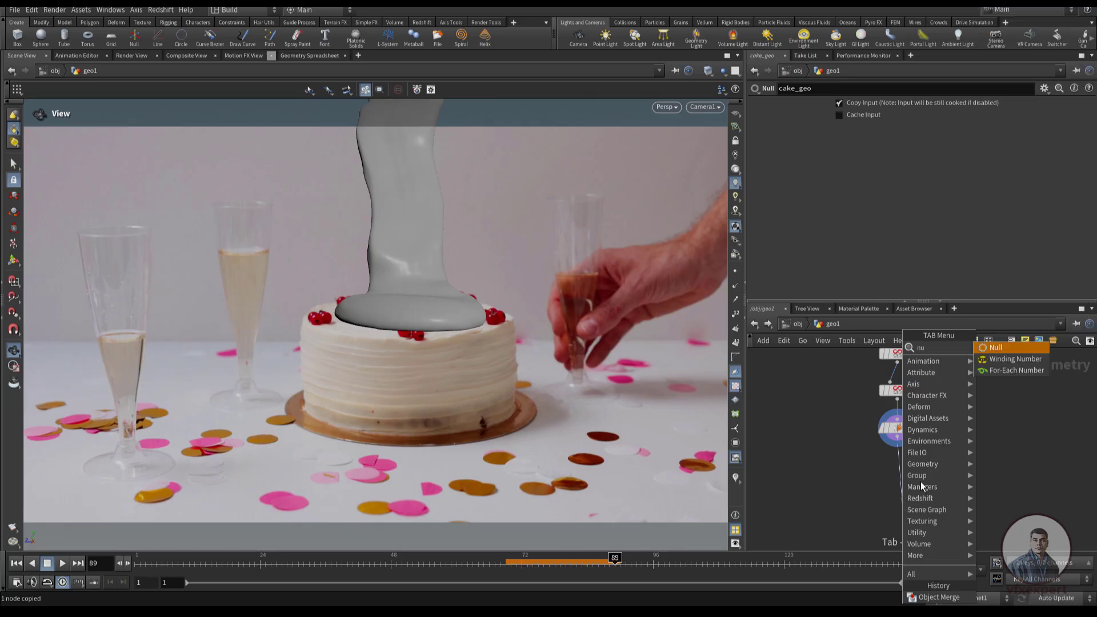
{"action": "left_click", "coordinate": [1006, 349]}
{"action": "double_click", "coordinate": [927, 501]}
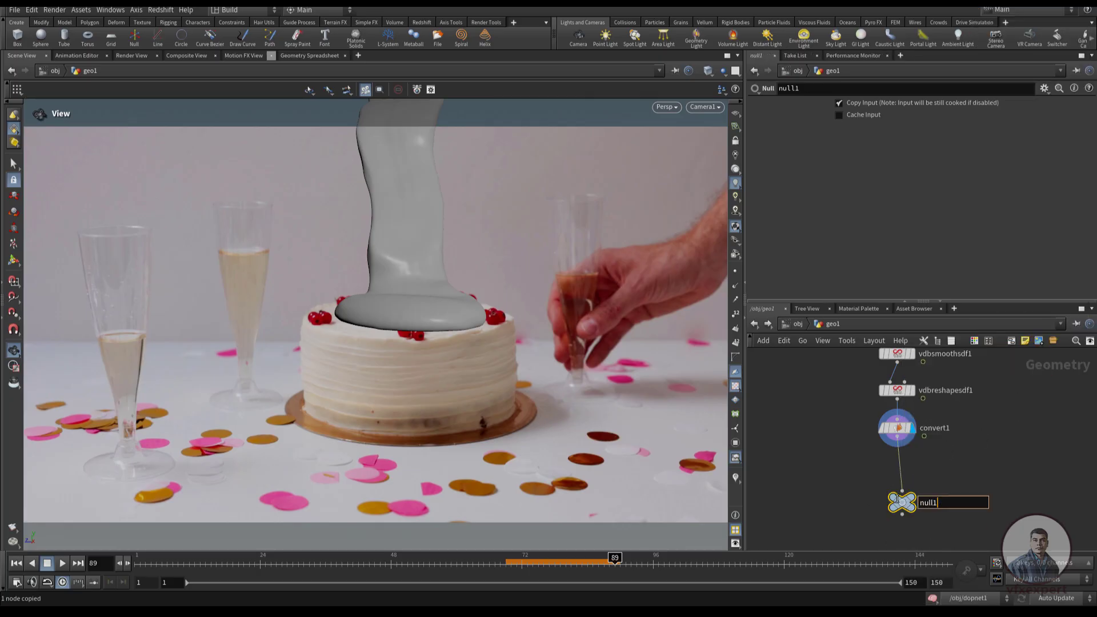
{"action": "type", "text": "choco_mesh"}
{"action": "key", "text": "Return"}
{"action": "key", "text": "ctrl+c"}
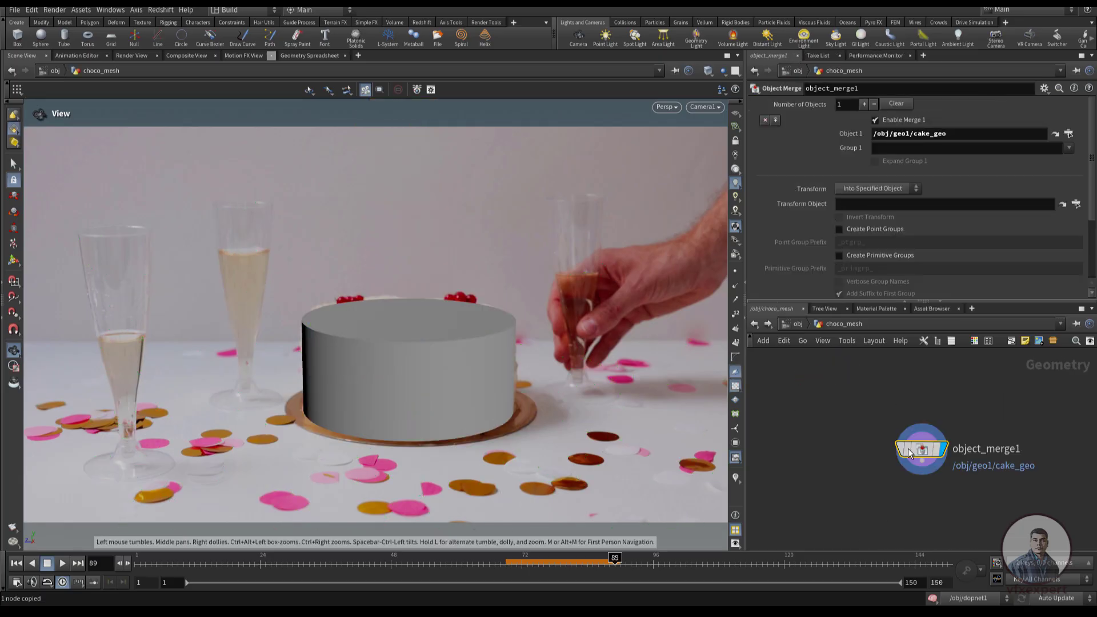
Set the Object Merge inside the choco_mesh object to /obj/geo1/choco_mesh and return to the object level
{"action": "left_click_drag", "start_coordinate": [956, 135], "coordinate": [793, 125]}
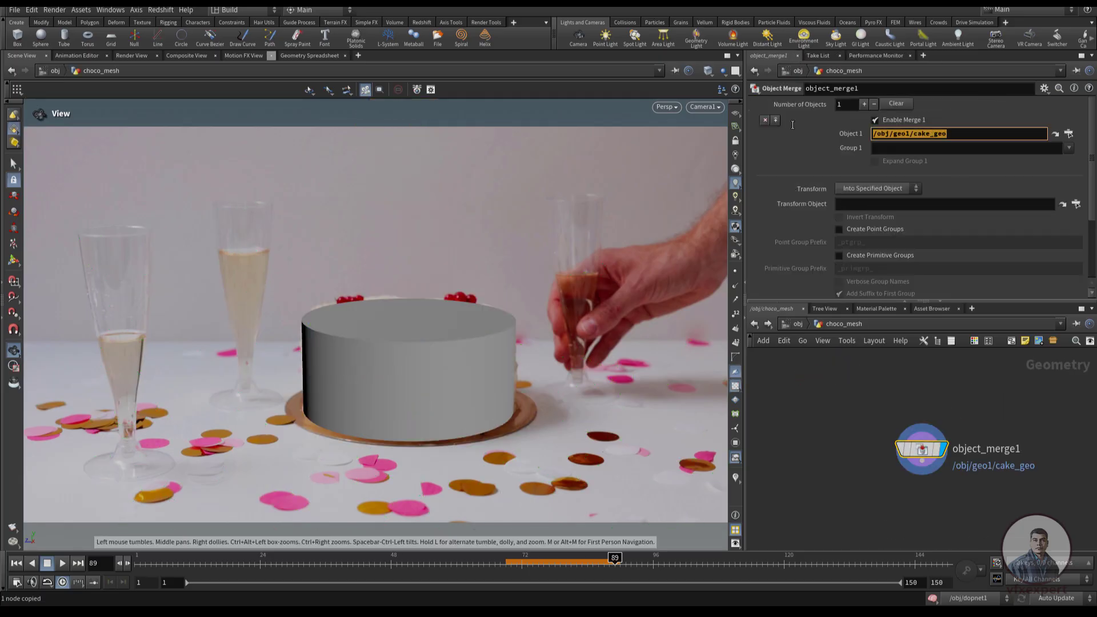
{"action": "key", "text": "ctrl+v"}
{"action": "key", "text": "Return"}
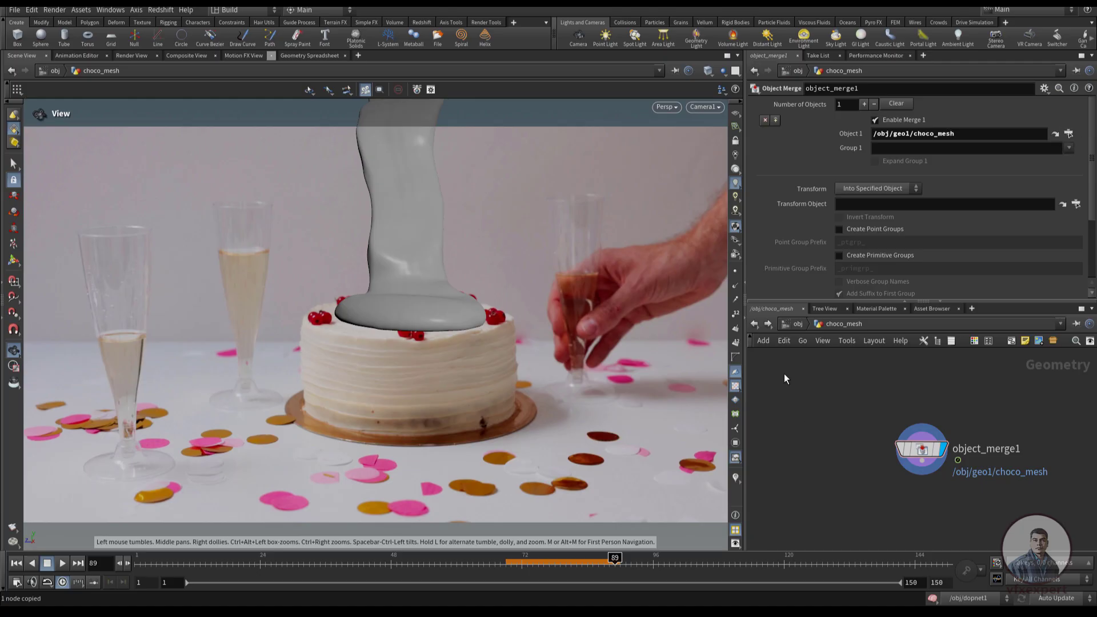
{"action": "left_click", "coordinate": [756, 324]}
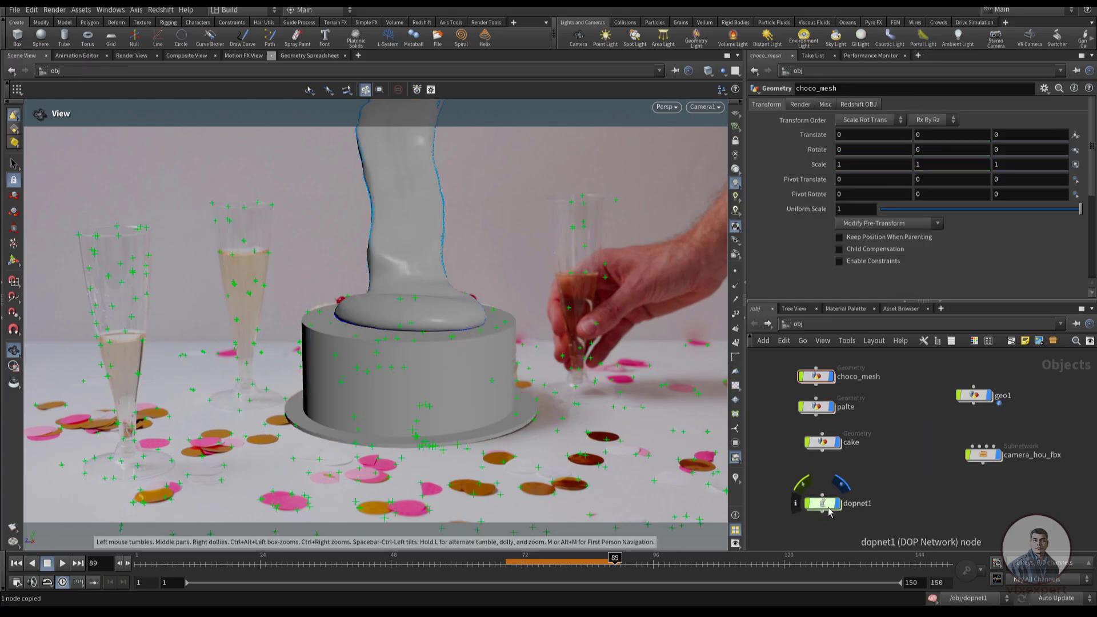
Arrange geo1, camera_hou_fbx and dopnet1 in a column apart from the choco_mesh, palte and cake objects
{"action": "left_click_drag", "start_coordinate": [830, 520], "coordinate": [1000, 507]}
{"action": "left_click_drag", "start_coordinate": [985, 458], "coordinate": [995, 460]}
{"action": "left_click_drag", "start_coordinate": [994, 401], "coordinate": [1003, 413]}
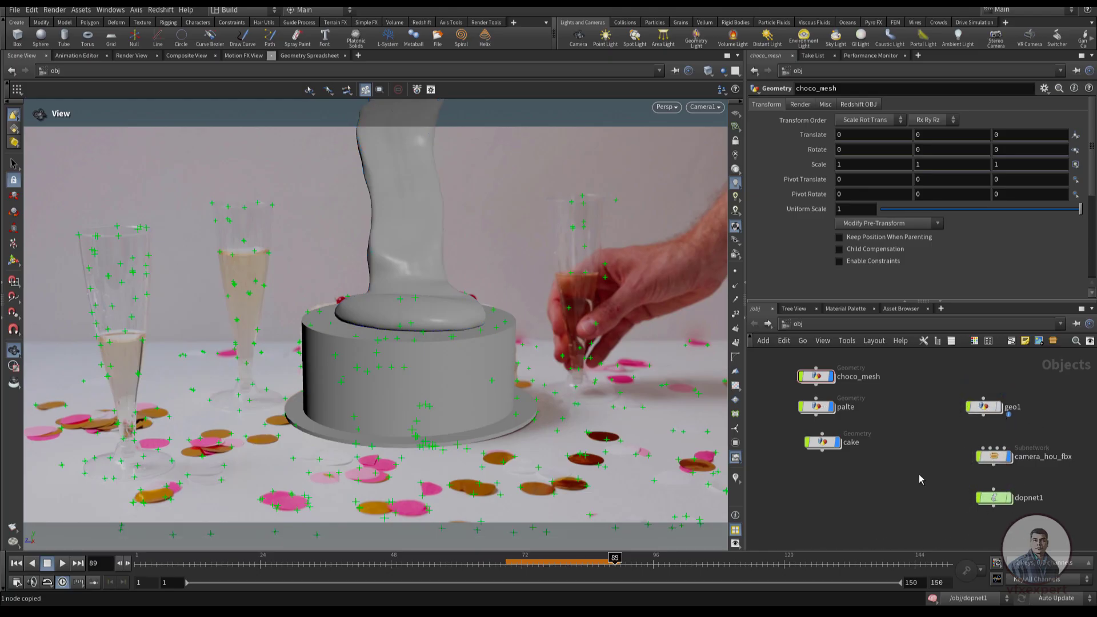
{"action": "middle_click_drag", "start_coordinate": [881, 498], "coordinate": [869, 527]}
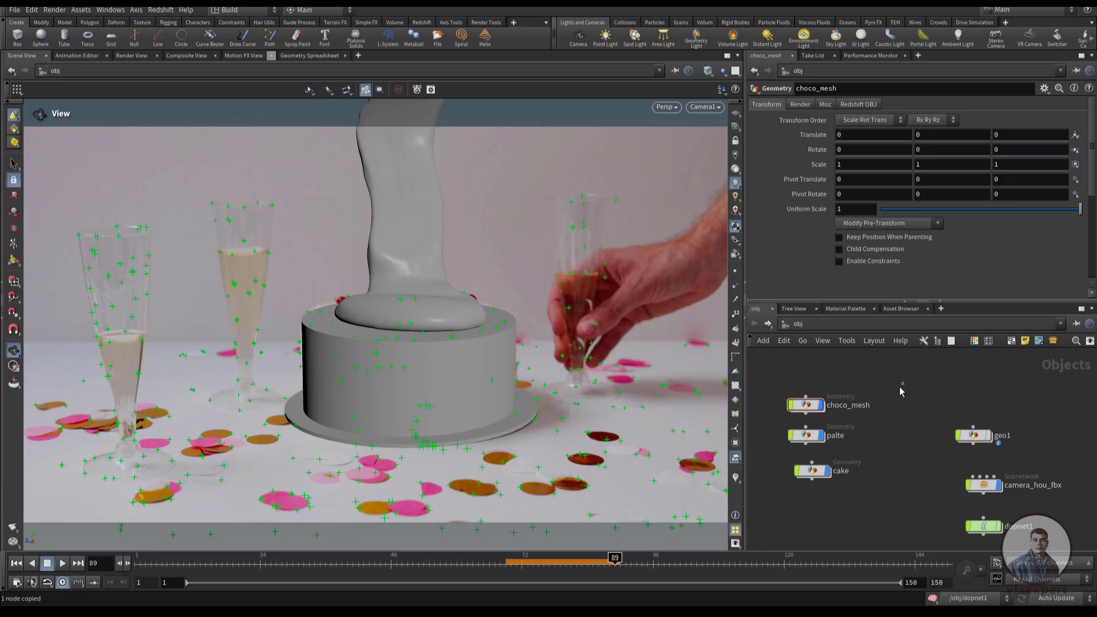
Move choco_mesh below cake and align cake with palte and choco_mesh in one column
{"action": "left_click_drag", "start_coordinate": [900, 389], "coordinate": [767, 500]}
{"action": "left_click", "coordinate": [770, 497]}
{"action": "left_click_drag", "start_coordinate": [812, 409], "coordinate": [812, 518]}
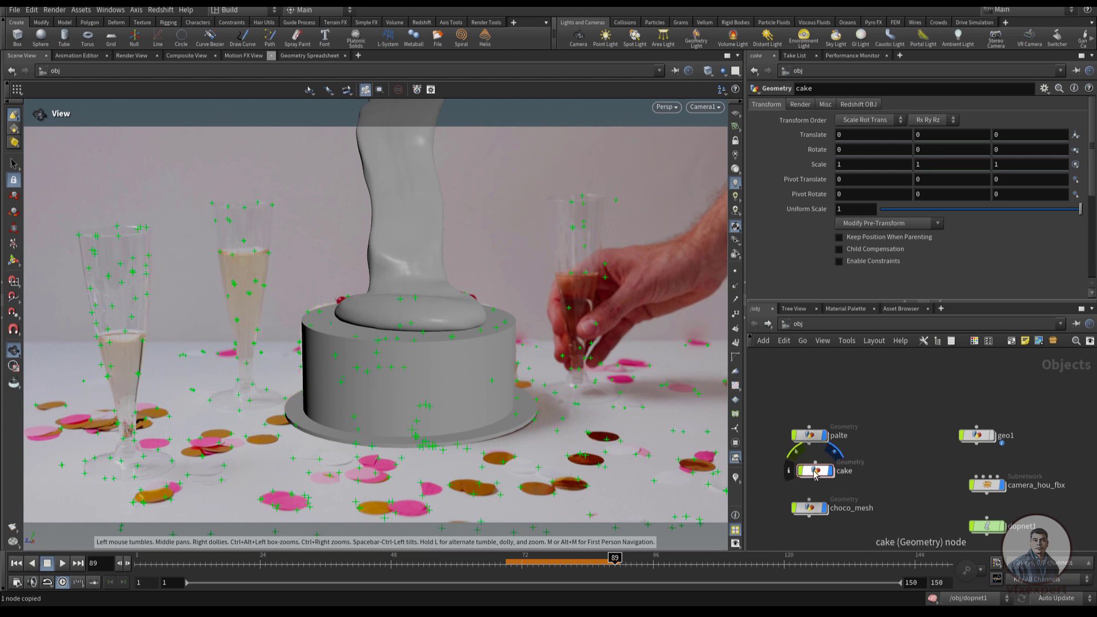
{"action": "left_click_drag", "start_coordinate": [816, 473], "coordinate": [810, 471]}
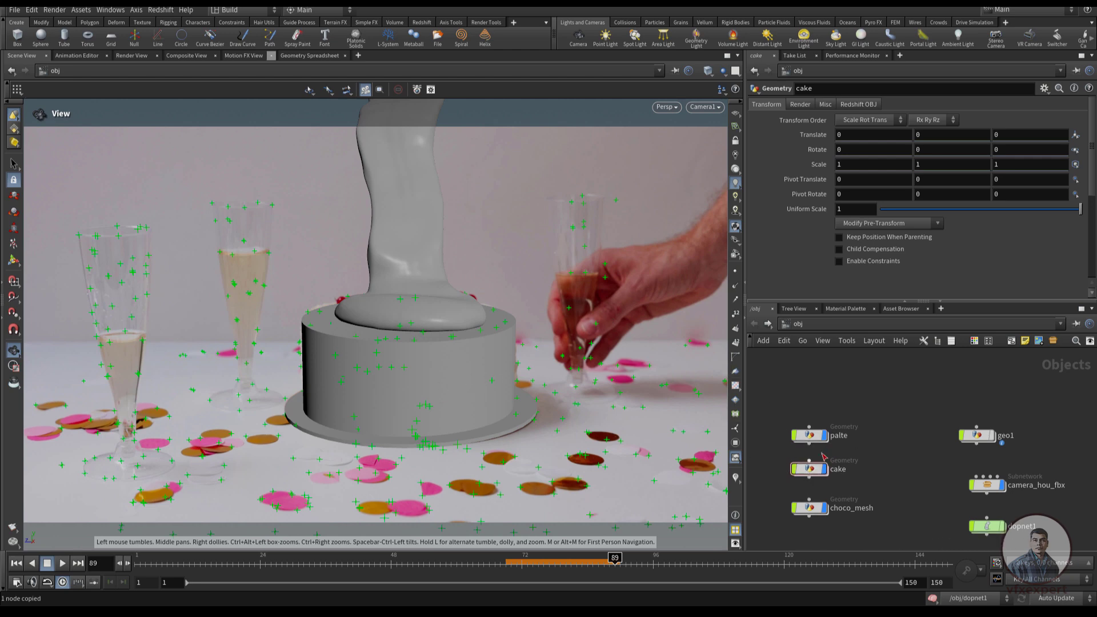
{"action": "left_click", "coordinate": [810, 435]}
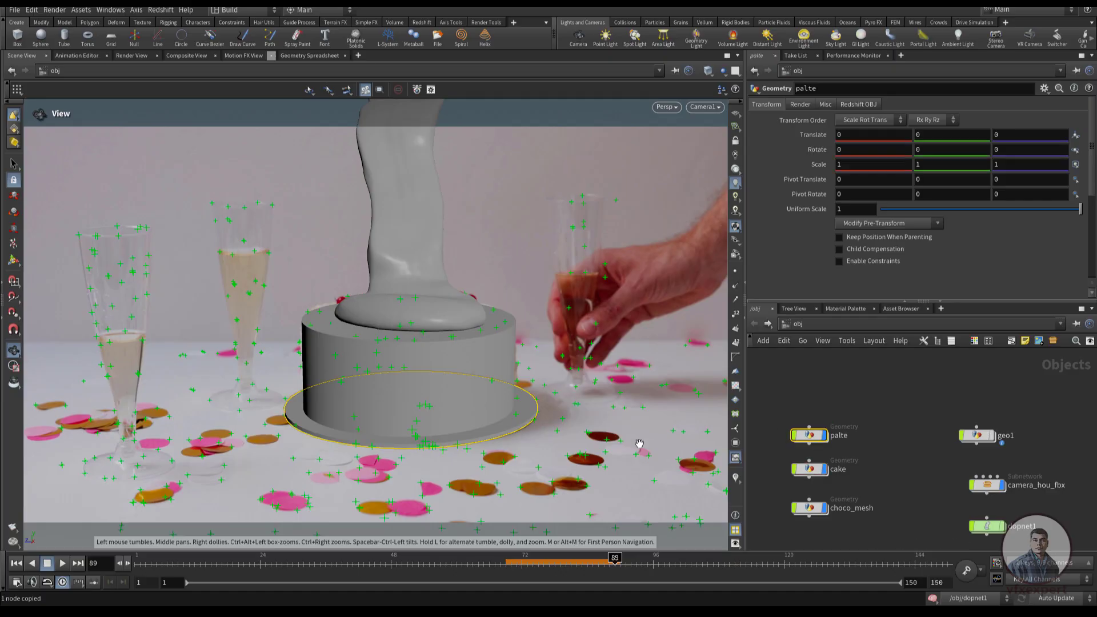
{"action": "left_click", "coordinate": [872, 446]}
Move camera_hou_fbx away from geo1 and dopnet1 and place it below choco_mesh in the column
{"action": "scroll", "coordinate": [883, 462], "scroll_direction": "down", "scroll_amount": 3}
{"action": "scroll", "coordinate": [886, 467], "scroll_direction": "up", "scroll_amount": 3}
{"action": "middle_click_drag", "start_coordinate": [885, 468], "coordinate": [903, 461]}
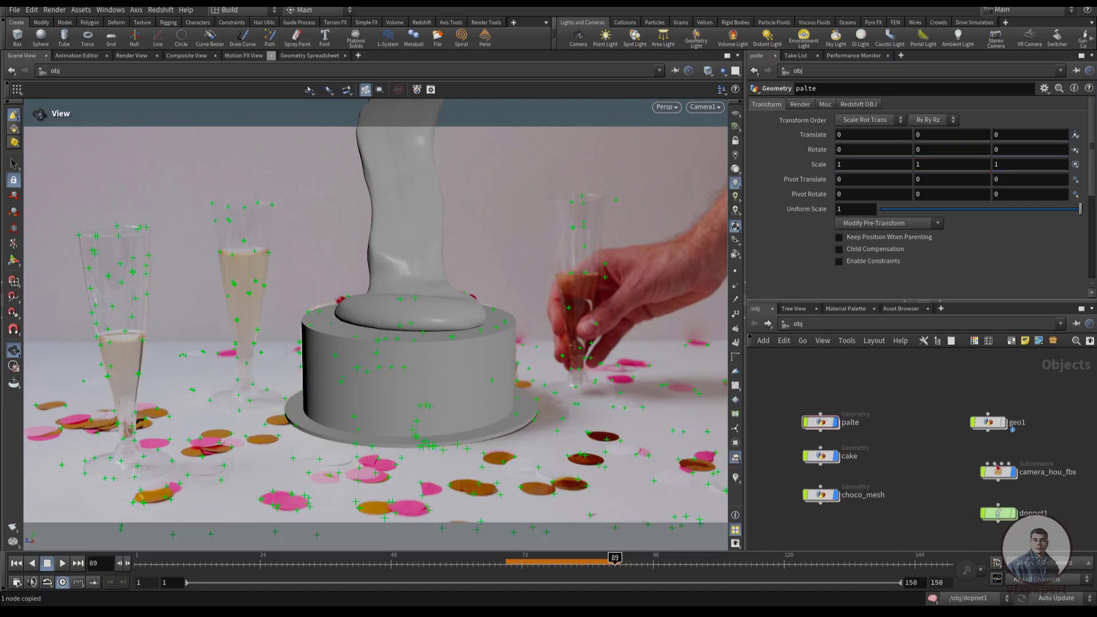
{"action": "left_click_drag", "start_coordinate": [998, 475], "coordinate": [821, 499]}
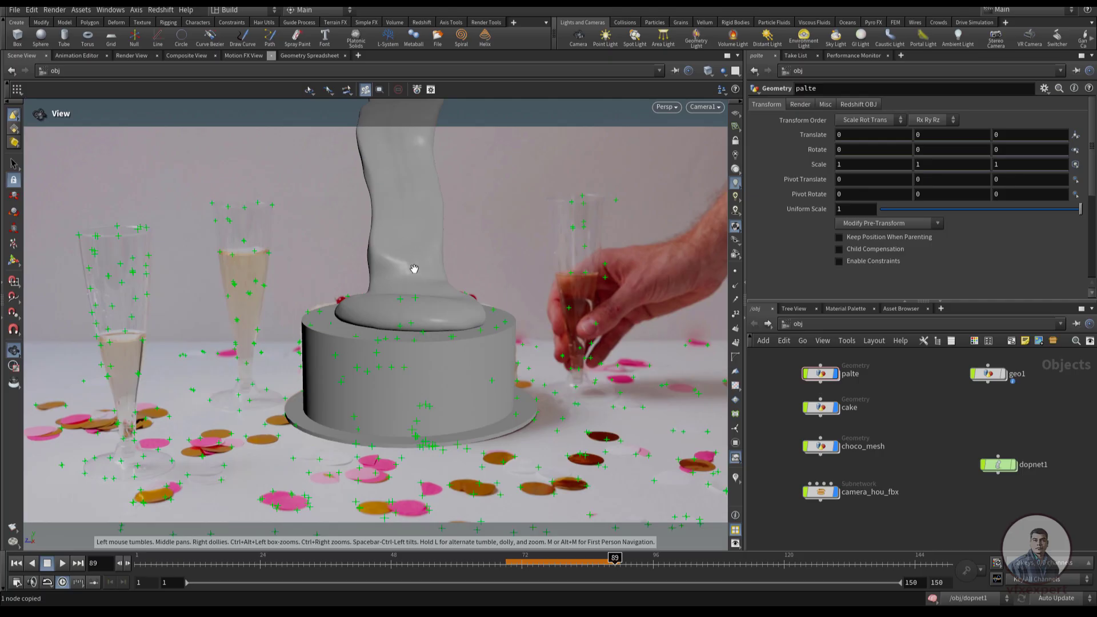
{"action": "middle_click_drag", "start_coordinate": [919, 482], "coordinate": [908, 499]}
Add the Milk Chocolate gallery material to /mat and assign it to the chocolate fluid mesh in the scene
{"action": "left_click", "coordinate": [846, 309]}
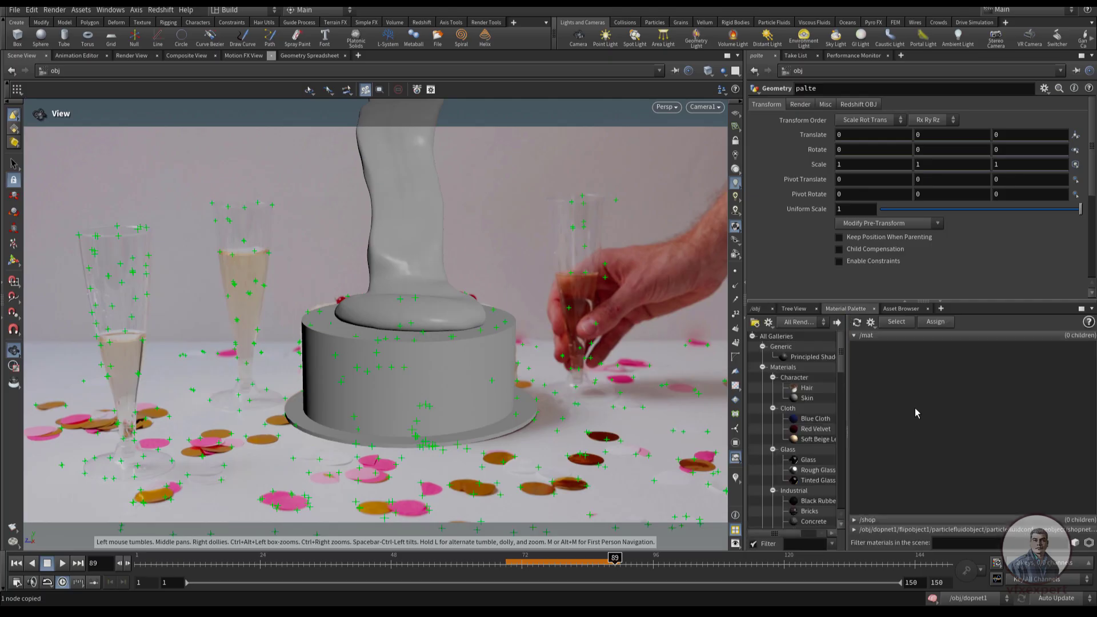
{"action": "mouse_move", "coordinate": [846, 385]}
{"action": "left_mouse_down"}
{"action": "mouse_move", "coordinate": [863, 382]}
{"action": "mouse_move", "coordinate": [863, 445]}
{"action": "left_mouse_up"}
{"action": "scroll", "coordinate": [863, 382], "scroll_direction": "down", "scroll_amount": 2}
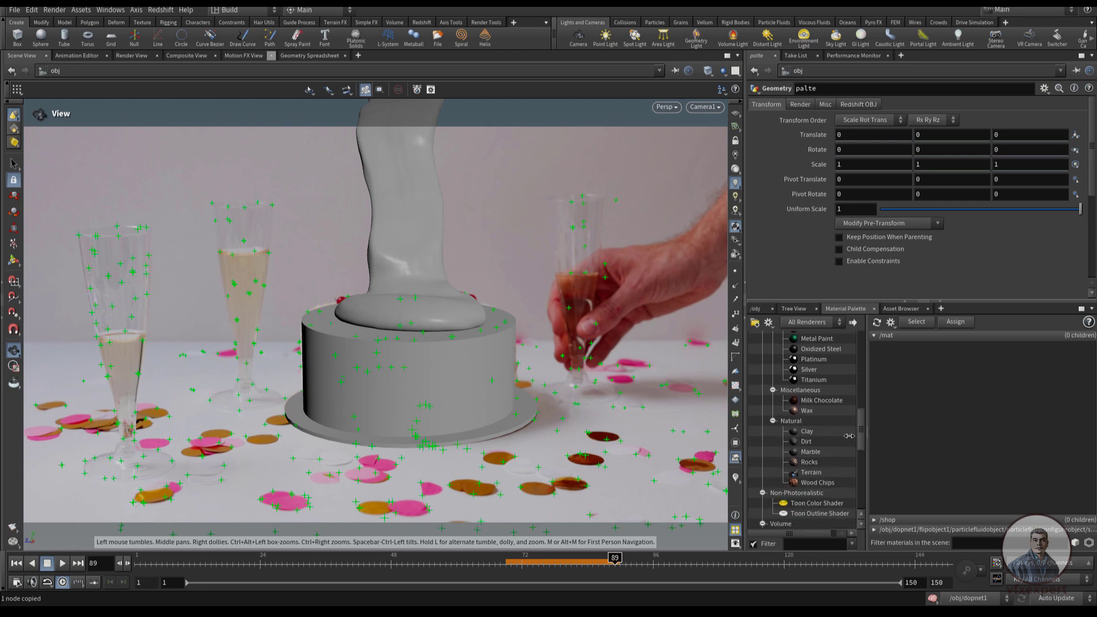
{"action": "left_click_drag", "start_coordinate": [822, 400], "coordinate": [958, 410]}
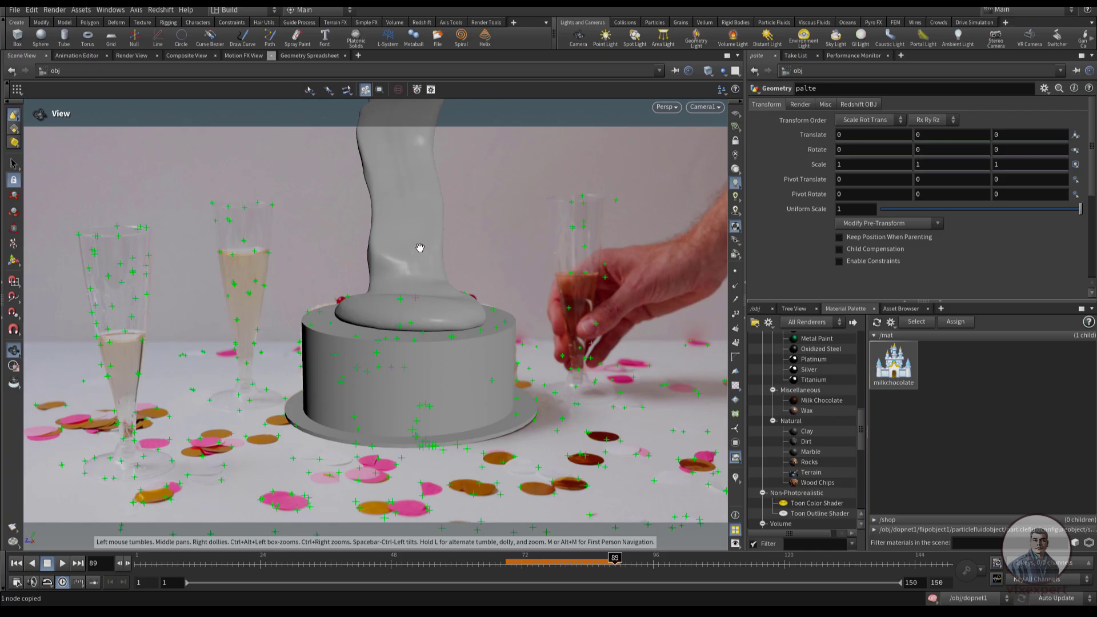
{"action": "double_click", "coordinate": [894, 371]}
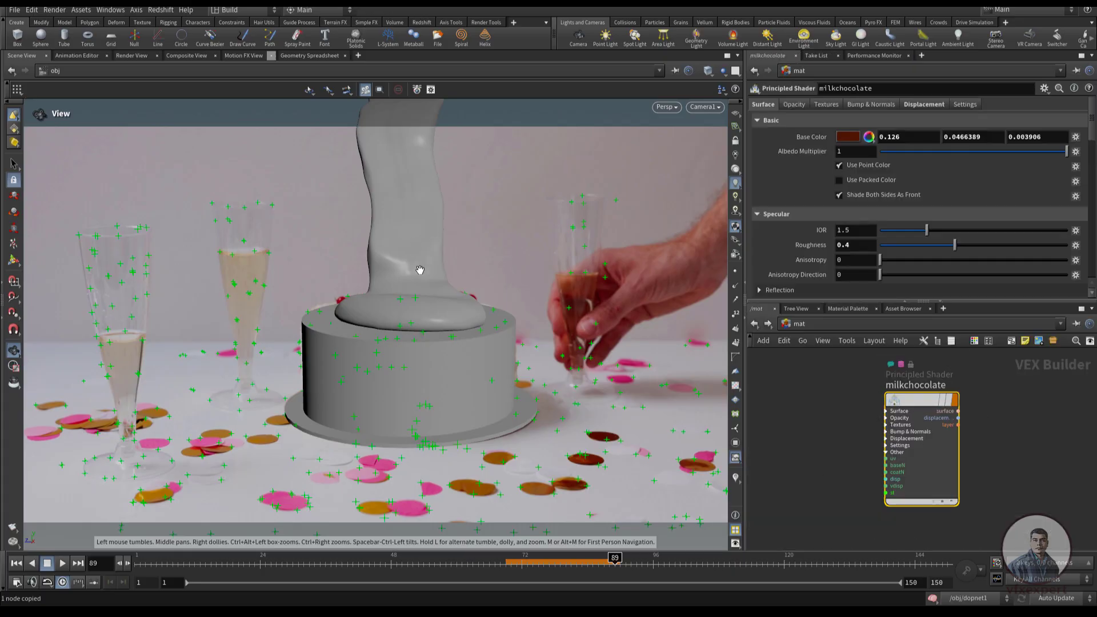
{"action": "left_click_drag", "start_coordinate": [922, 399], "coordinate": [420, 252]}
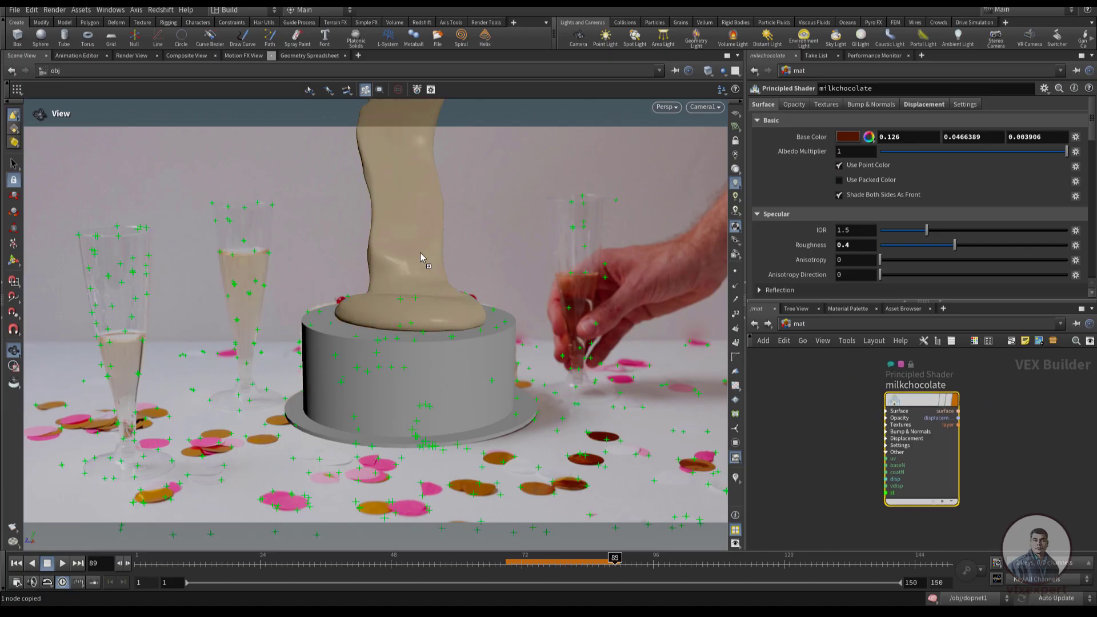
Return to the object level and choose /mat/milkchocolate as the render material of choco_mesh
{"action": "left_click", "coordinate": [754, 324]}
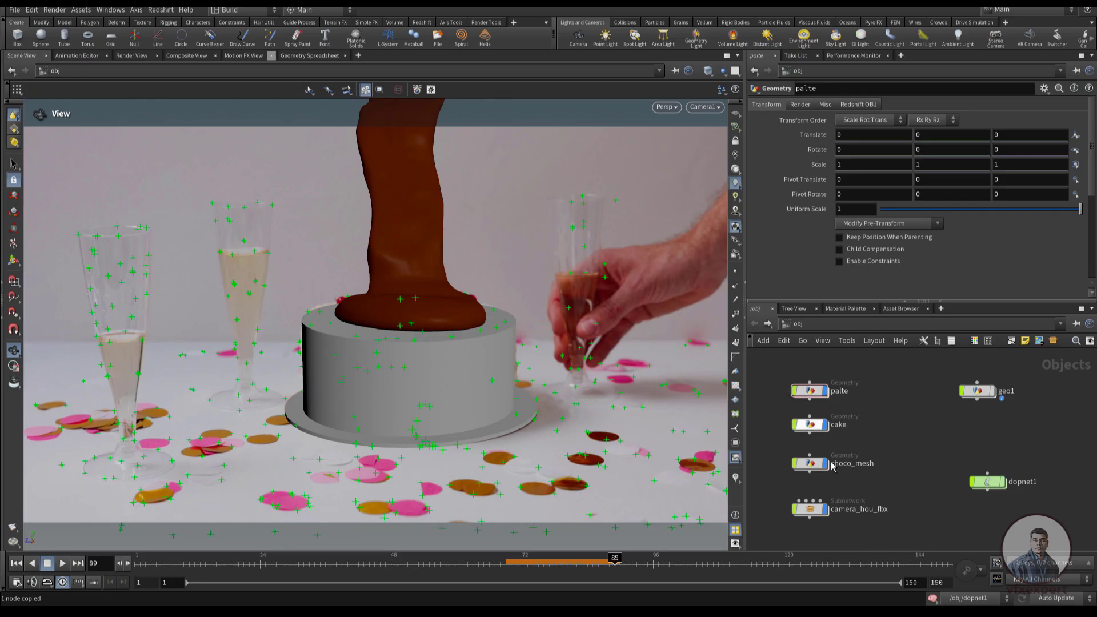
{"action": "left_click", "coordinate": [812, 464]}
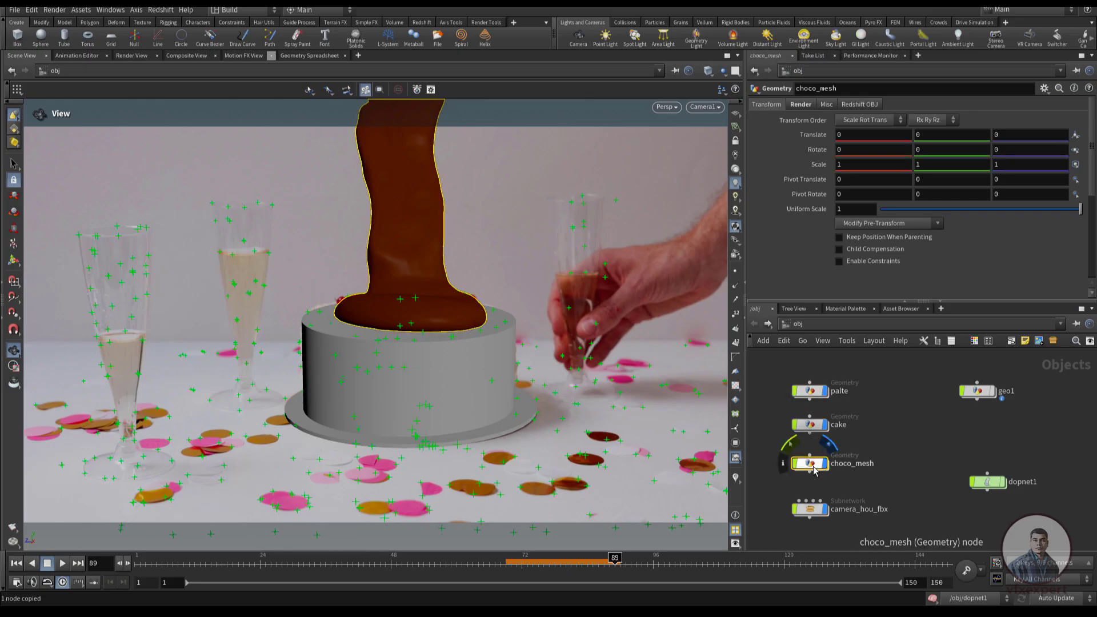
{"action": "left_click", "coordinate": [802, 105]}
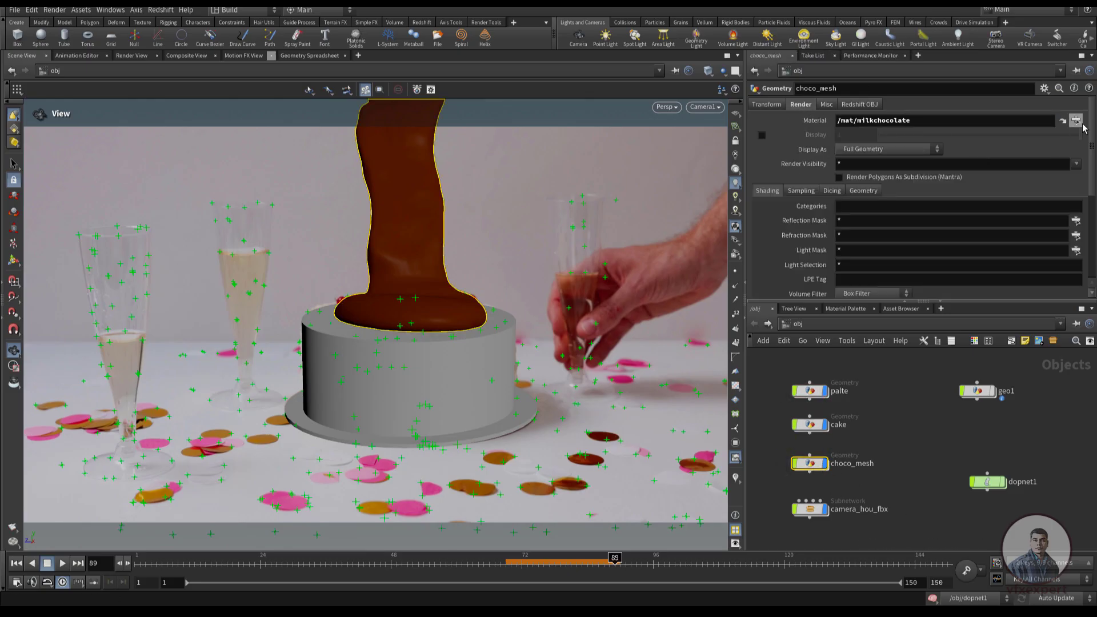
{"action": "left_click", "coordinate": [1076, 121]}
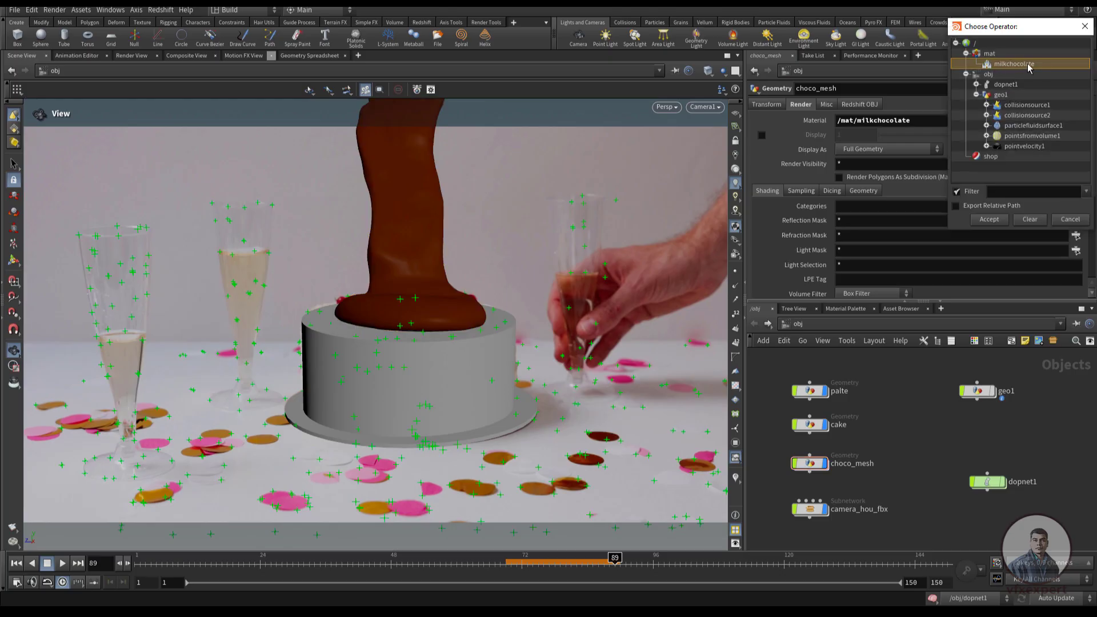
{"action": "double_click", "coordinate": [1011, 66]}
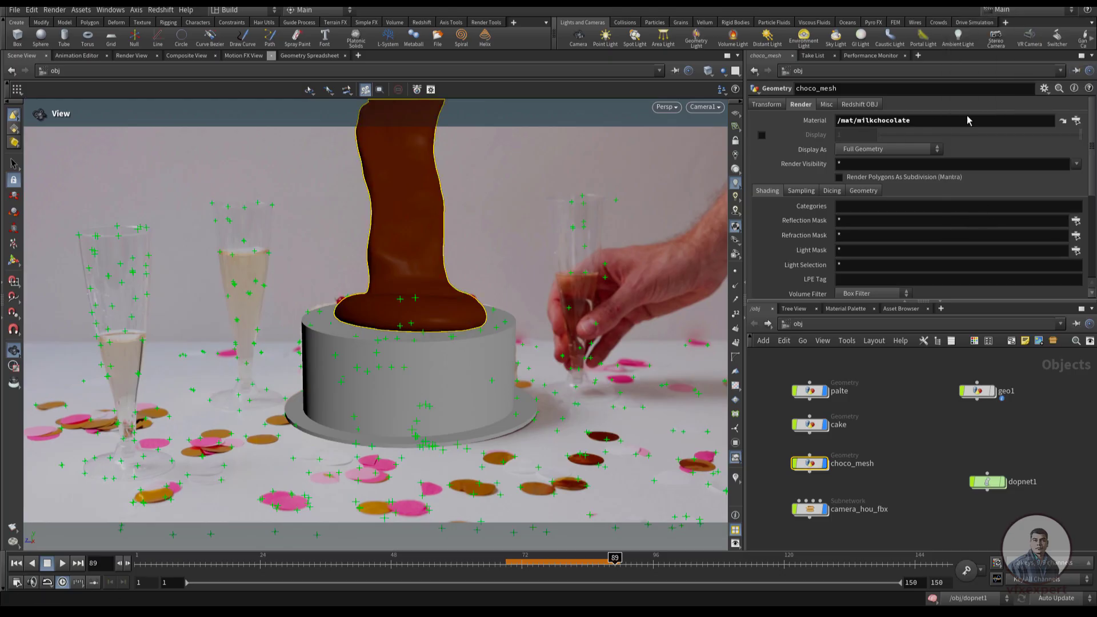
{"action": "left_click", "coordinate": [921, 434]}
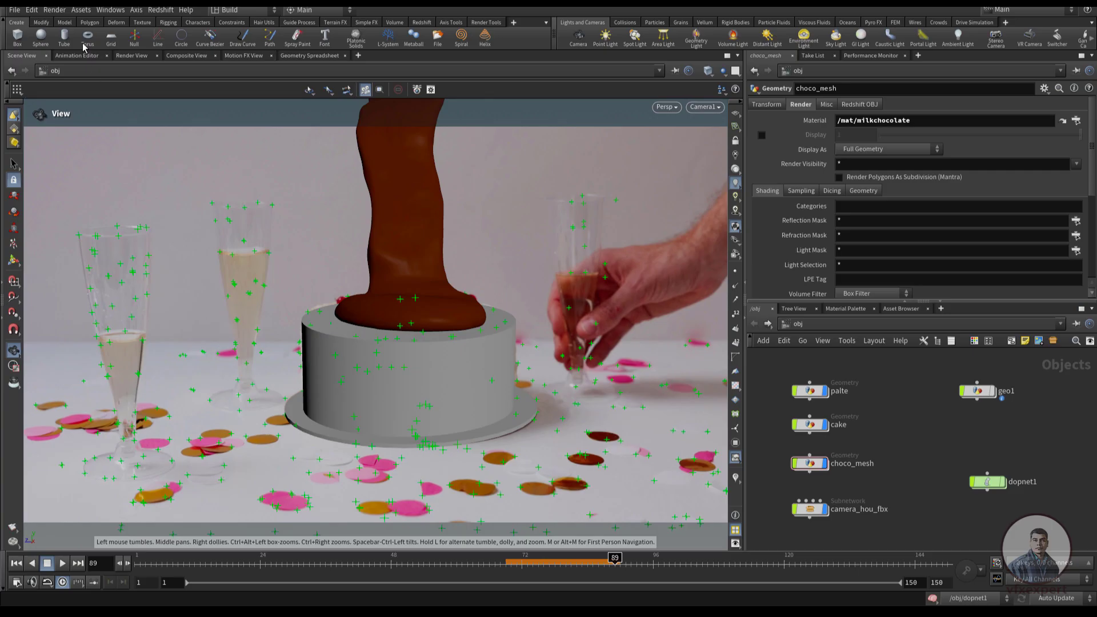
Switch to the Render View and start a render of the scene
{"action": "left_click", "coordinate": [132, 55]}
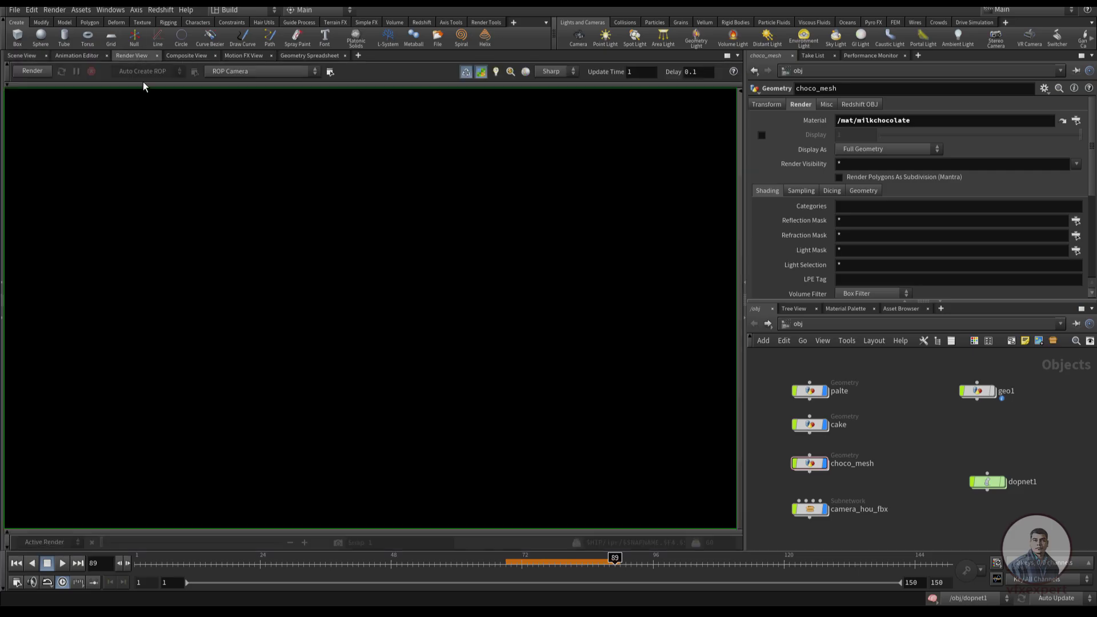
{"action": "left_click", "coordinate": [484, 72]}
{"action": "left_click", "coordinate": [33, 71]}
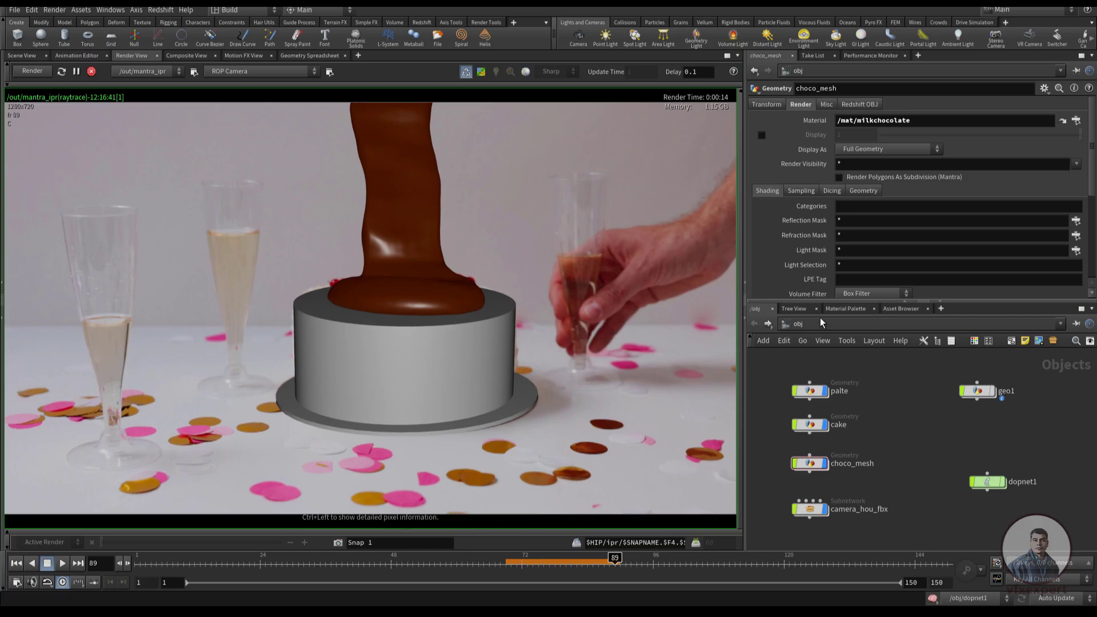
Add the Shadow Matte utility material to /mat and assign it to the cake and the plate in the render
{"action": "left_click", "coordinate": [844, 310]}
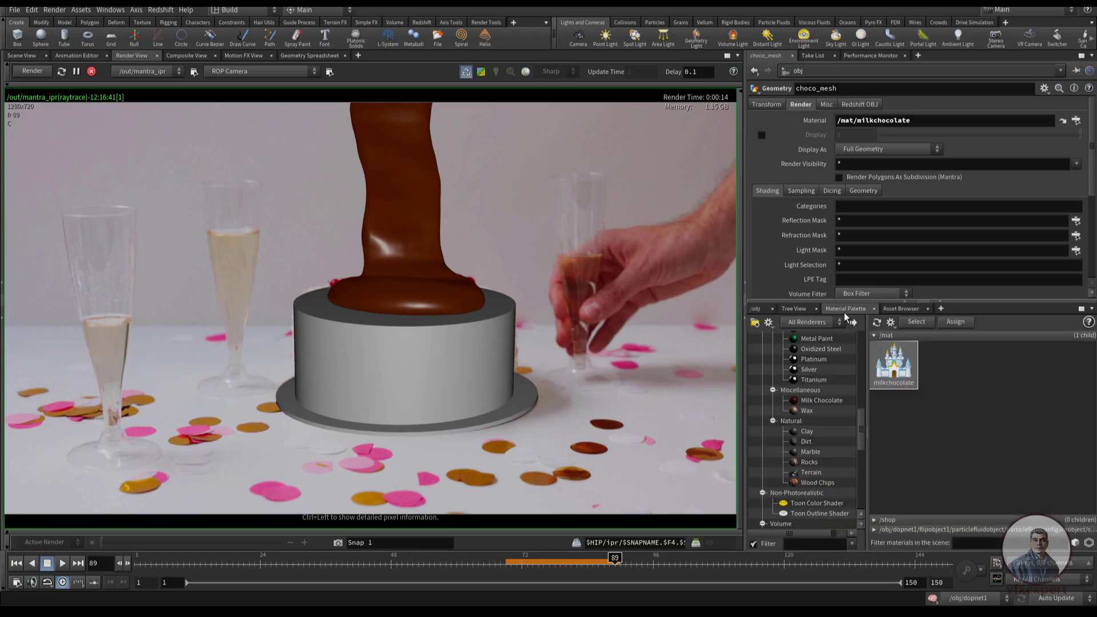
{"action": "left_click_drag", "start_coordinate": [864, 430], "coordinate": [867, 492]}
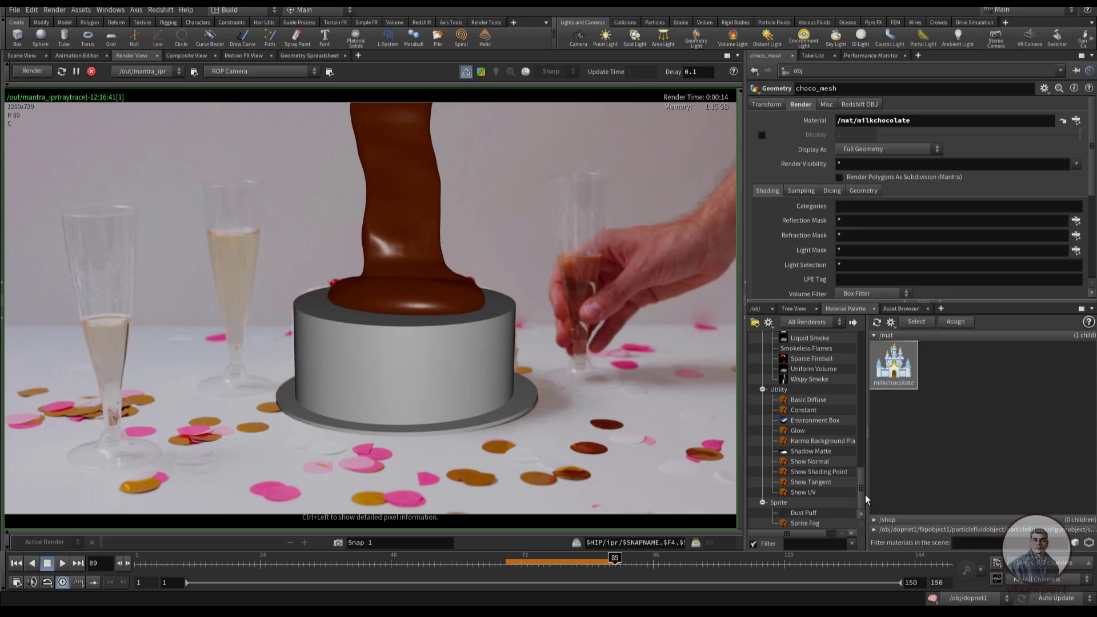
{"action": "left_click", "coordinate": [816, 452]}
{"action": "left_click_drag", "start_coordinate": [969, 366], "coordinate": [966, 364]}
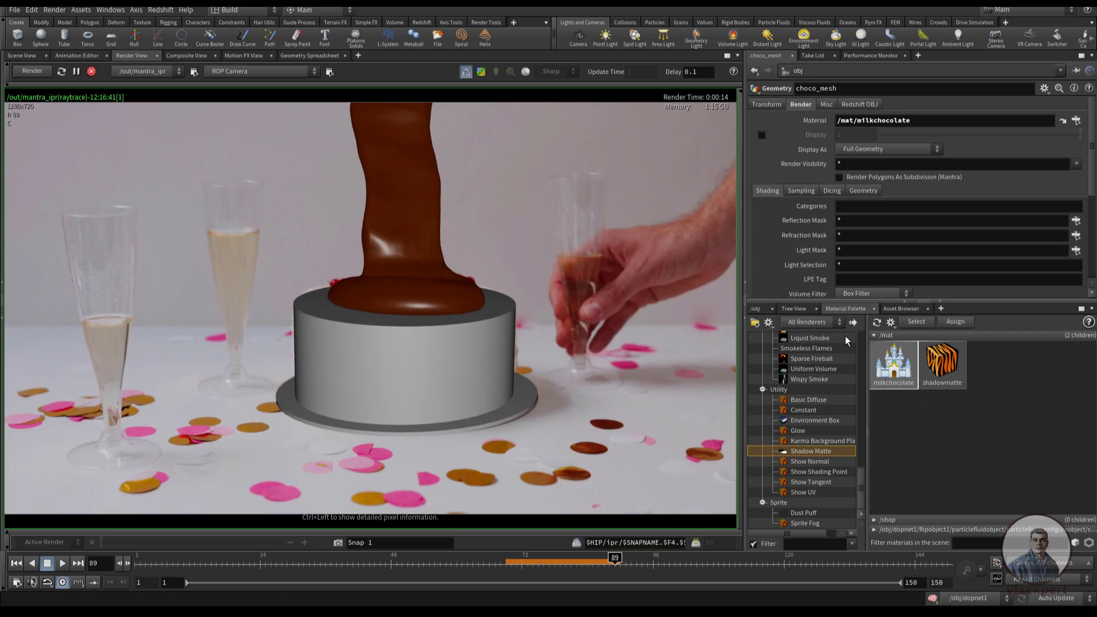
{"action": "double_click", "coordinate": [944, 375]}
{"action": "left_click_drag", "start_coordinate": [911, 440], "coordinate": [449, 360]}
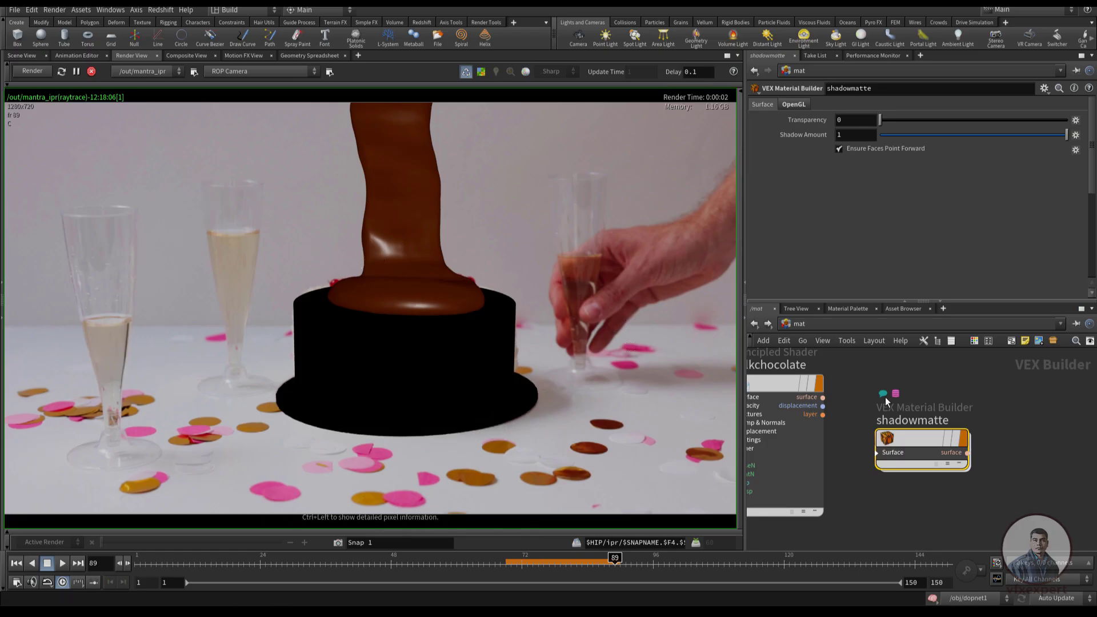
Reposition the shadowmatte and milkchocolate nodes in the material network and return to the object level
{"action": "left_click_drag", "start_coordinate": [907, 440], "coordinate": [938, 458]}
{"action": "left_click_drag", "start_coordinate": [782, 387], "coordinate": [822, 392]}
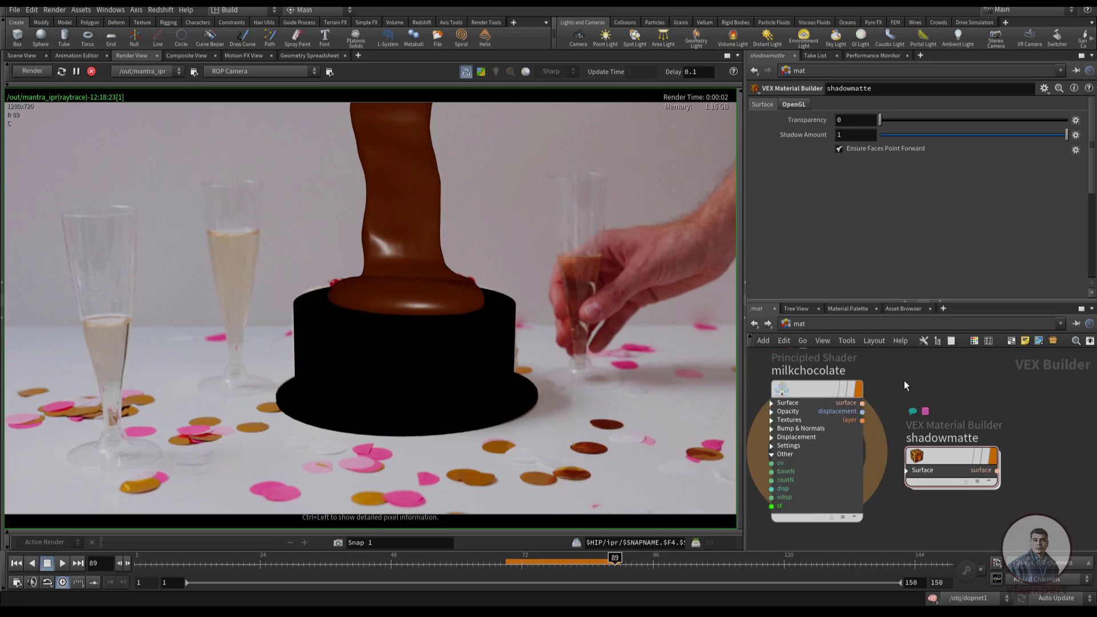
{"action": "left_click", "coordinate": [755, 323]}
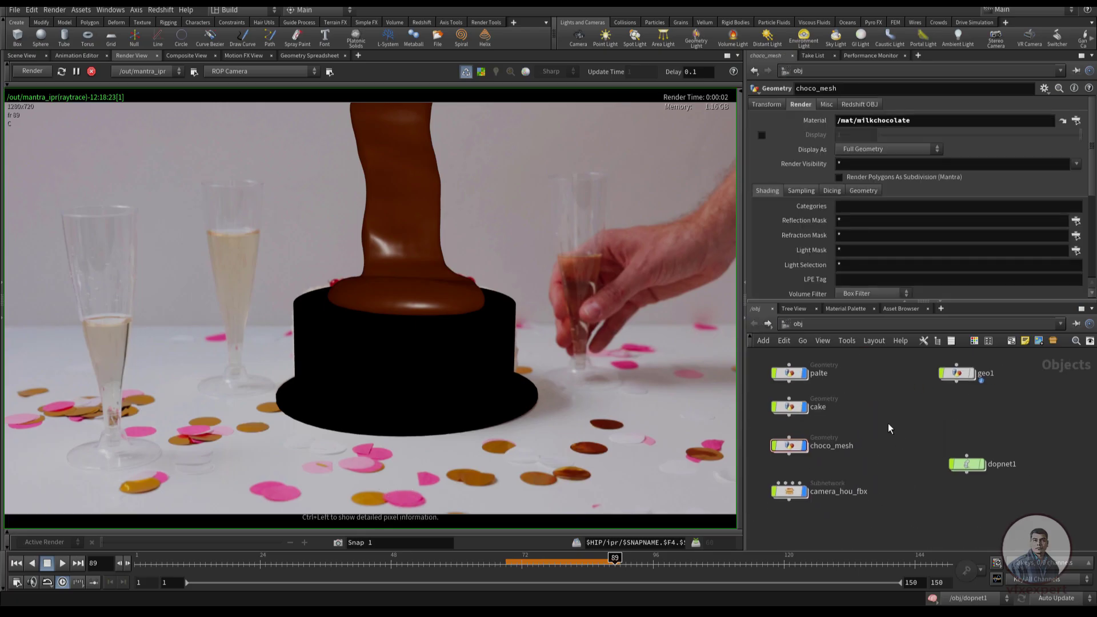
Create an Environment Light beside cake and choco_mesh at the object level and render the scene again
{"action": "key", "text": "Tab"}
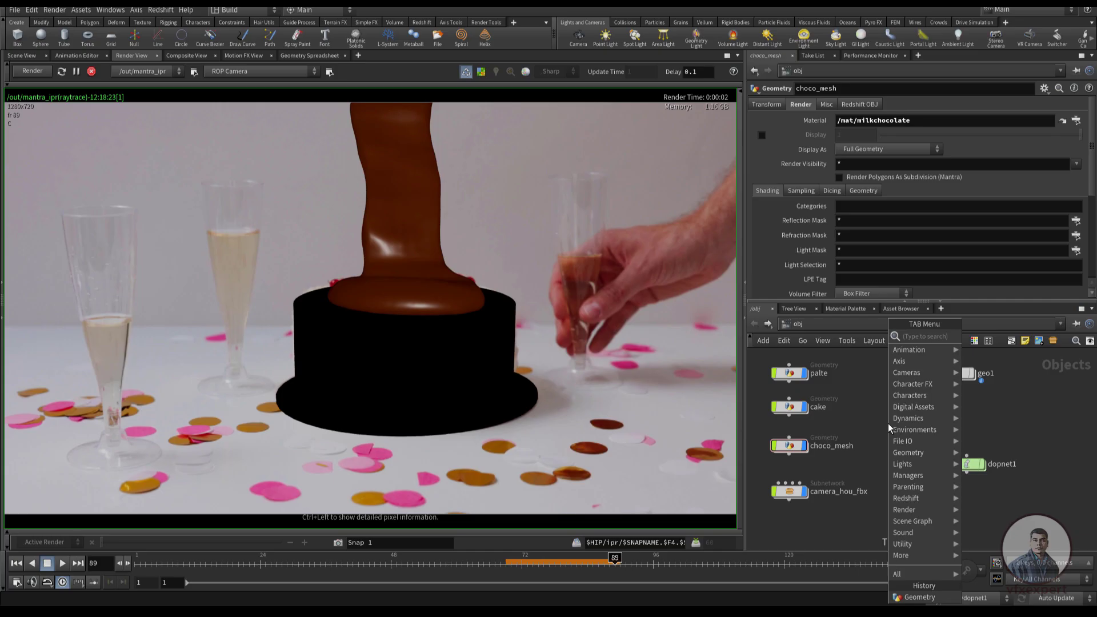
{"action": "type", "text": "li"}
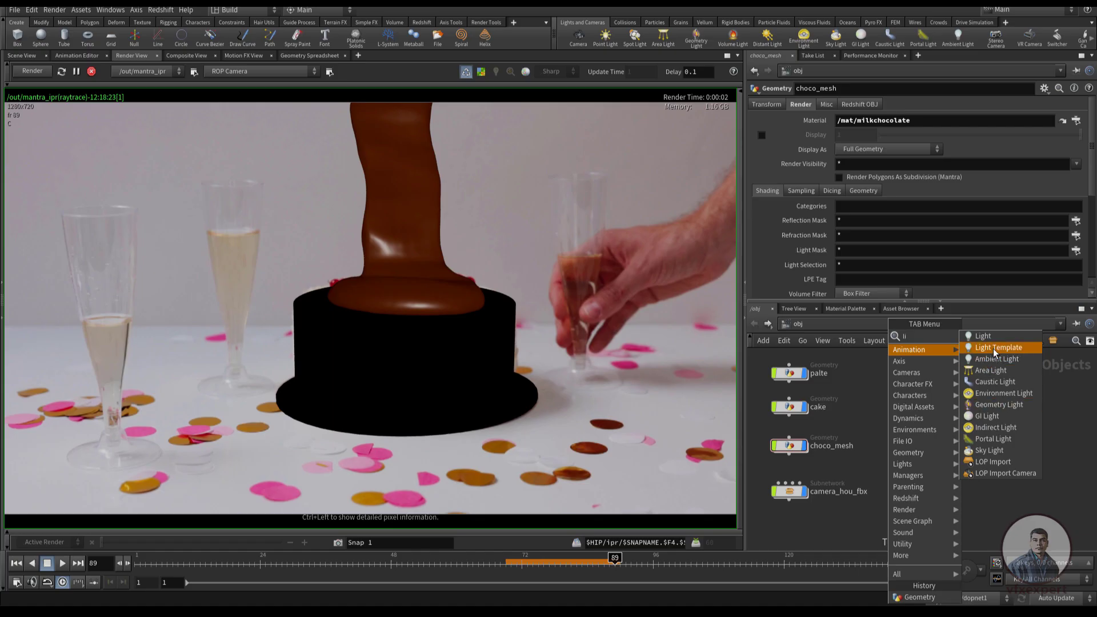
{"action": "left_click", "coordinate": [1001, 395]}
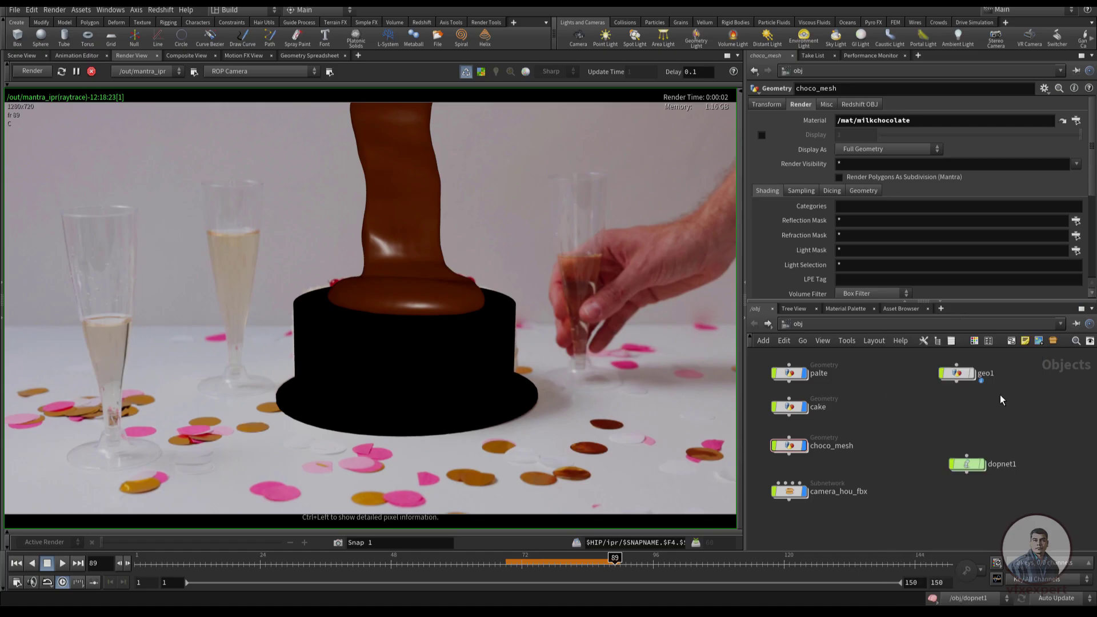
{"action": "left_click", "coordinate": [879, 427]}
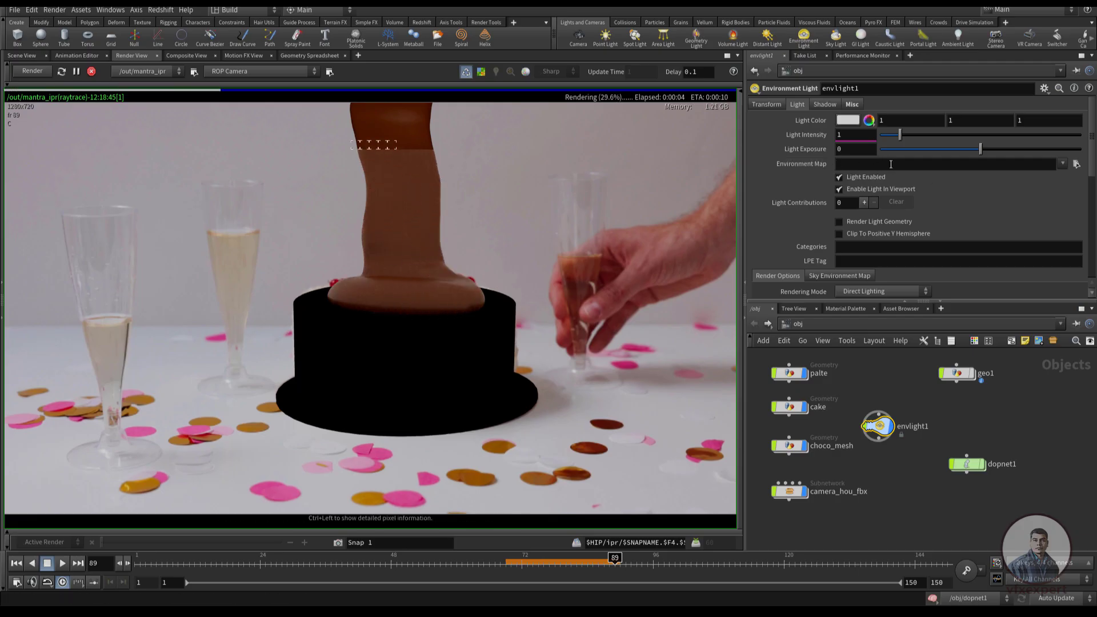
{"action": "left_click", "coordinate": [41, 75]}
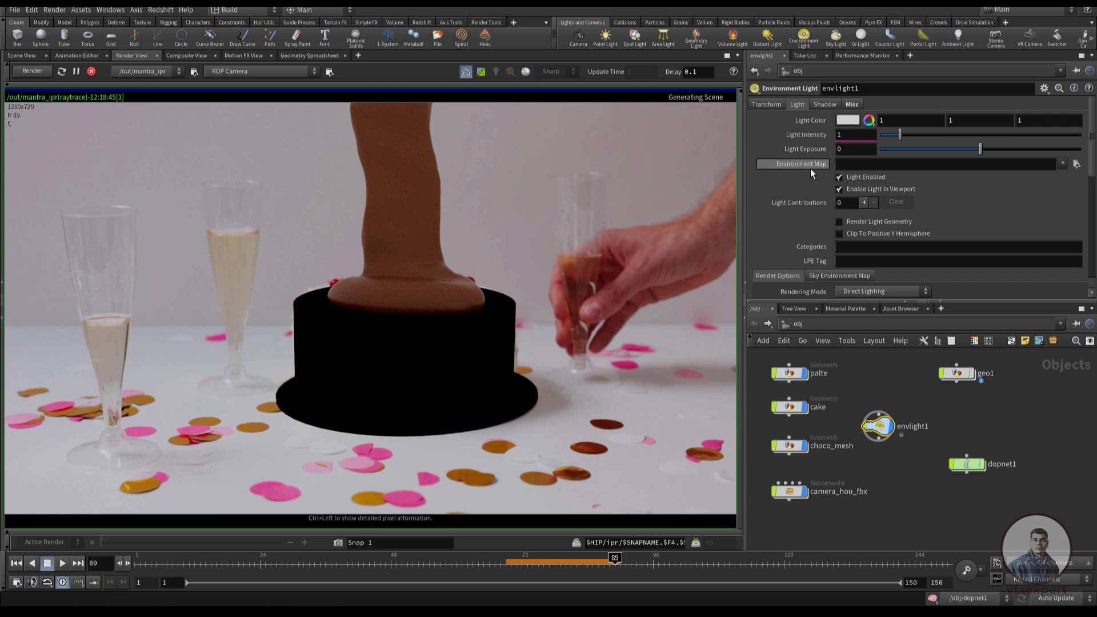
Set the environment light's Environment Map to studio_playground_4k.exr from G:/Online Classes Footages/Nuke/HDR/
{"action": "left_click", "coordinate": [1077, 166]}
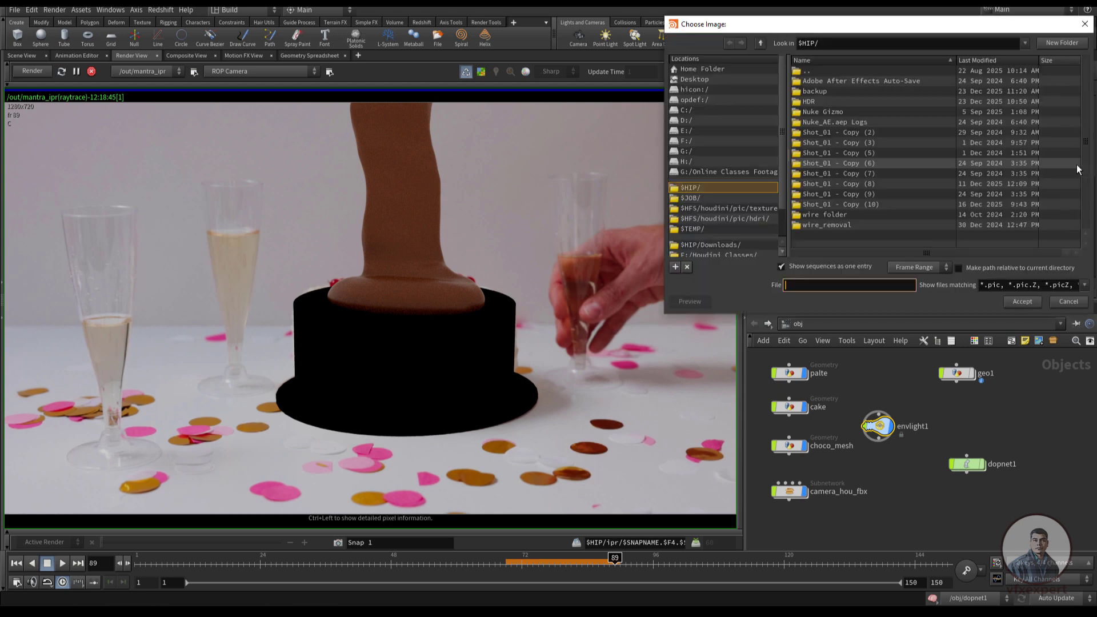
{"action": "left_click_drag", "start_coordinate": [848, 27], "coordinate": [751, 41]}
{"action": "left_click_drag", "start_coordinate": [688, 213], "coordinate": [695, 246]}
{"action": "left_click", "coordinate": [650, 256]}
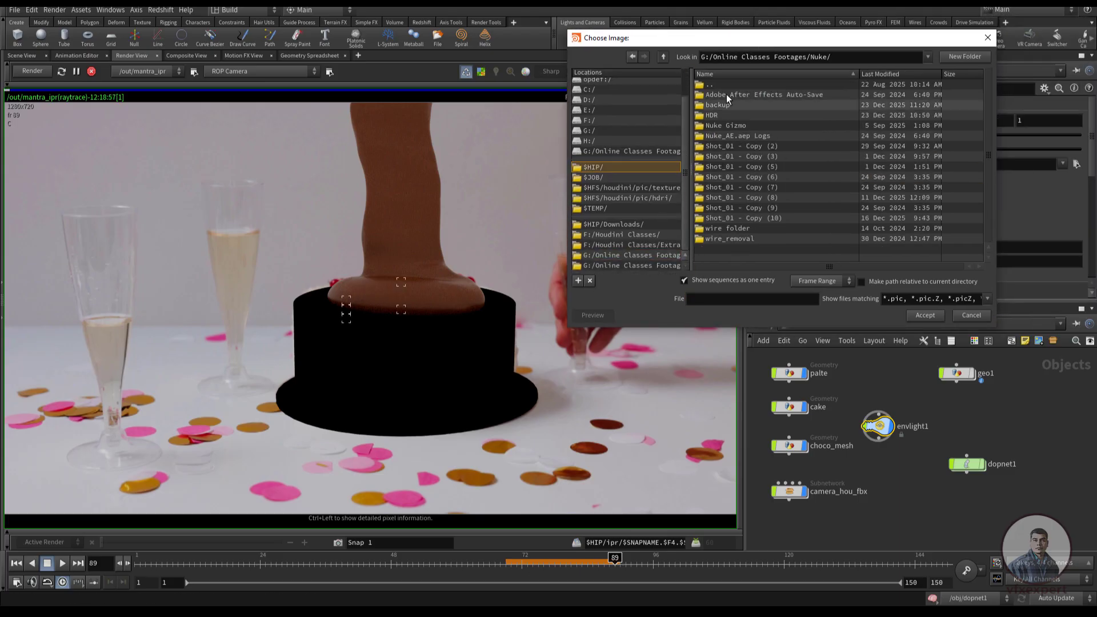
{"action": "double_click", "coordinate": [711, 115]}
{"action": "left_click", "coordinate": [752, 95]}
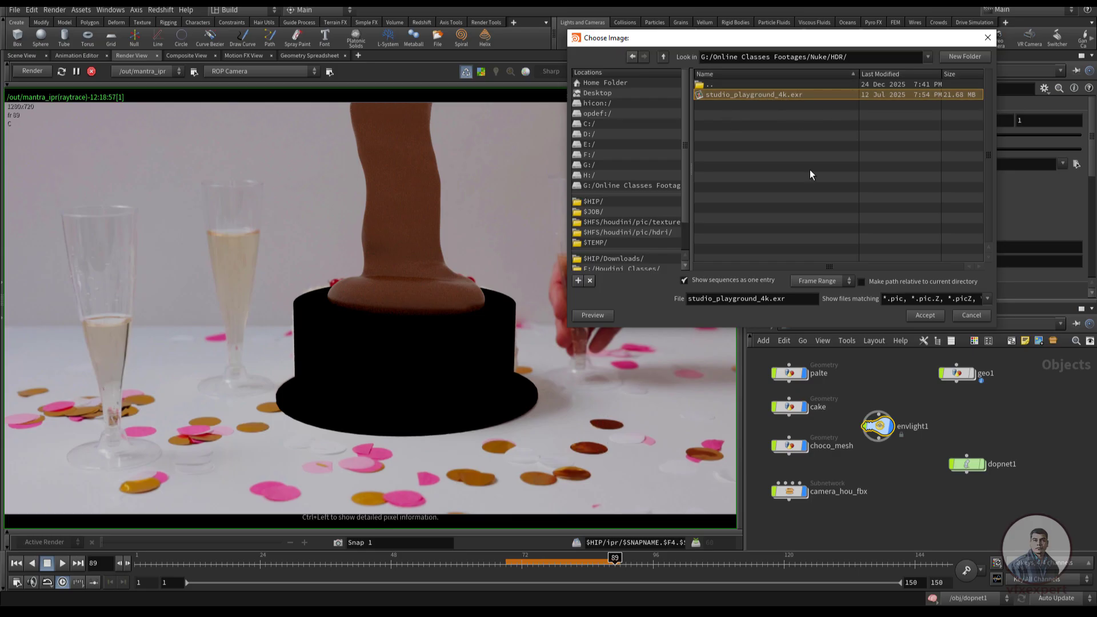
{"action": "left_click", "coordinate": [925, 315]}
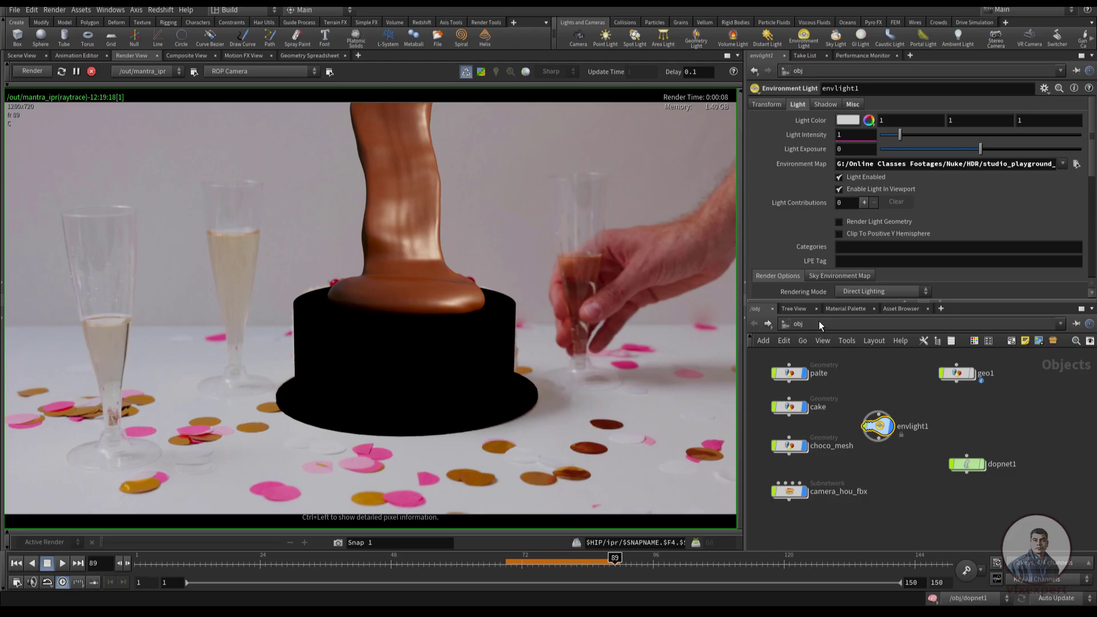
Open the milkchocolate material and set its Base Color to 0.055, 0.015, 0.0023
{"action": "left_click", "coordinate": [844, 309]}
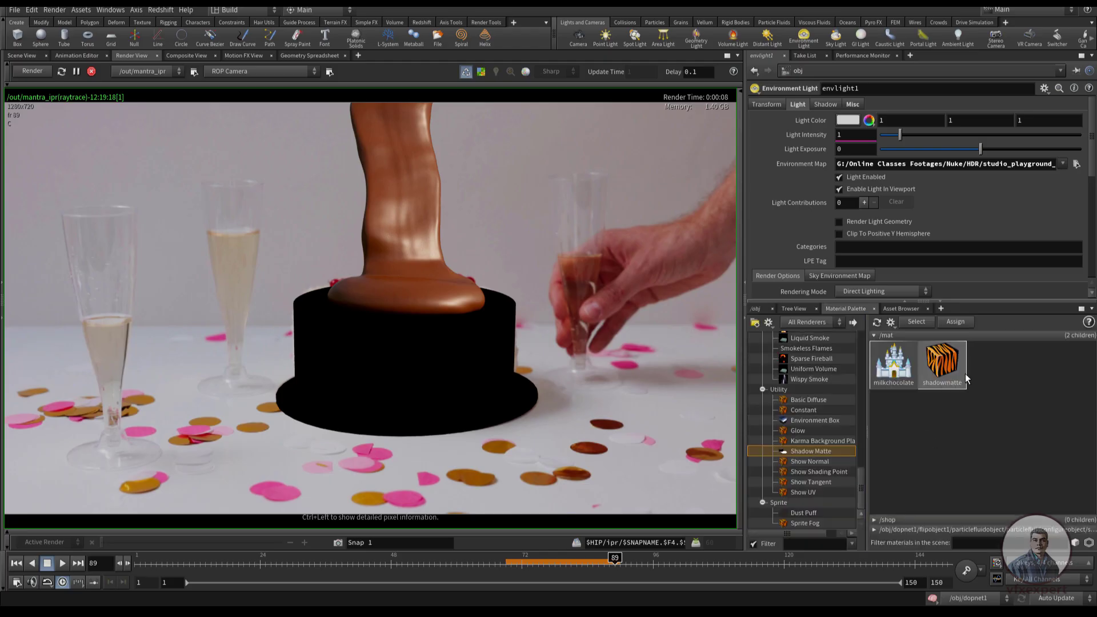
{"action": "double_click", "coordinate": [904, 382]}
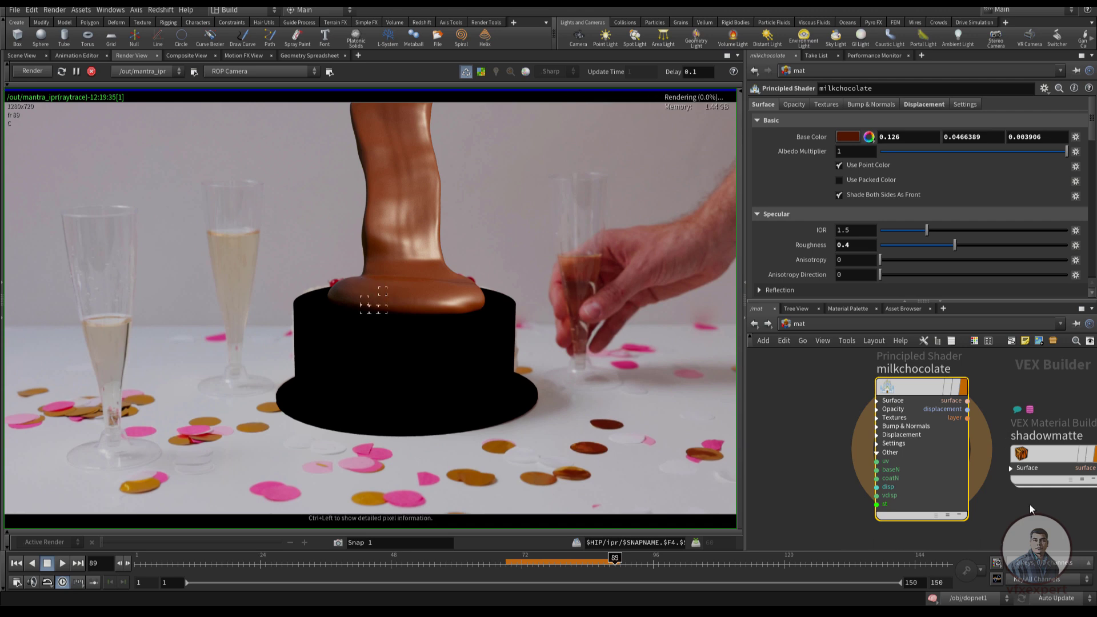
{"action": "scroll", "coordinate": [1024, 506], "scroll_direction": "down", "scroll_amount": 1}
{"action": "middle_click_drag", "start_coordinate": [1025, 506], "coordinate": [939, 500]}
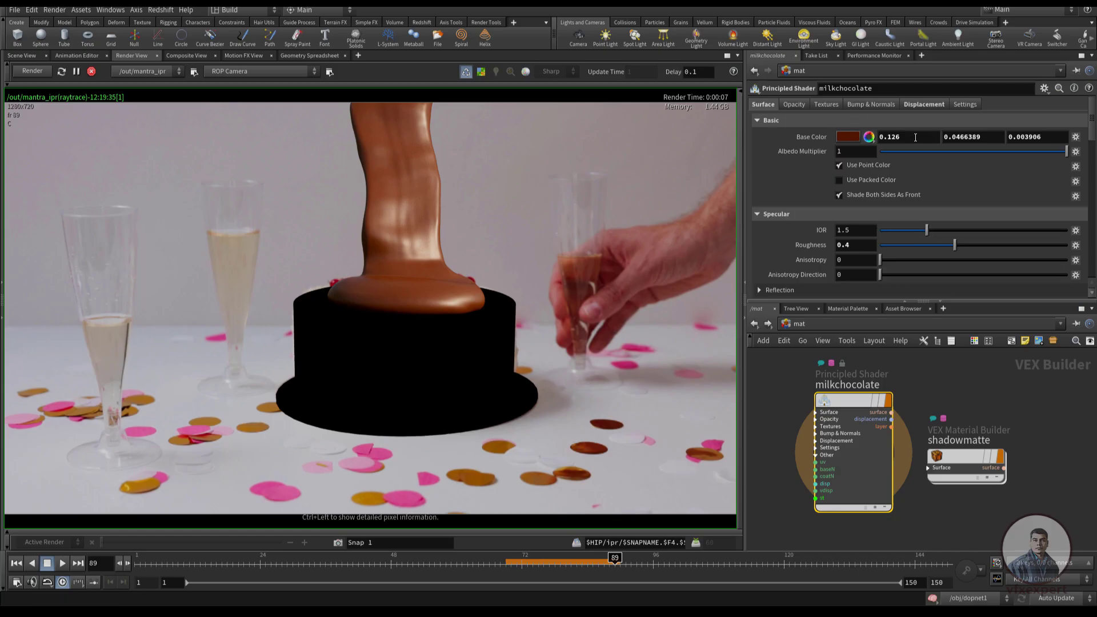
{"action": "left_click_drag", "start_coordinate": [916, 137], "coordinate": [864, 132]}
{"action": "type", "text": ".05"}
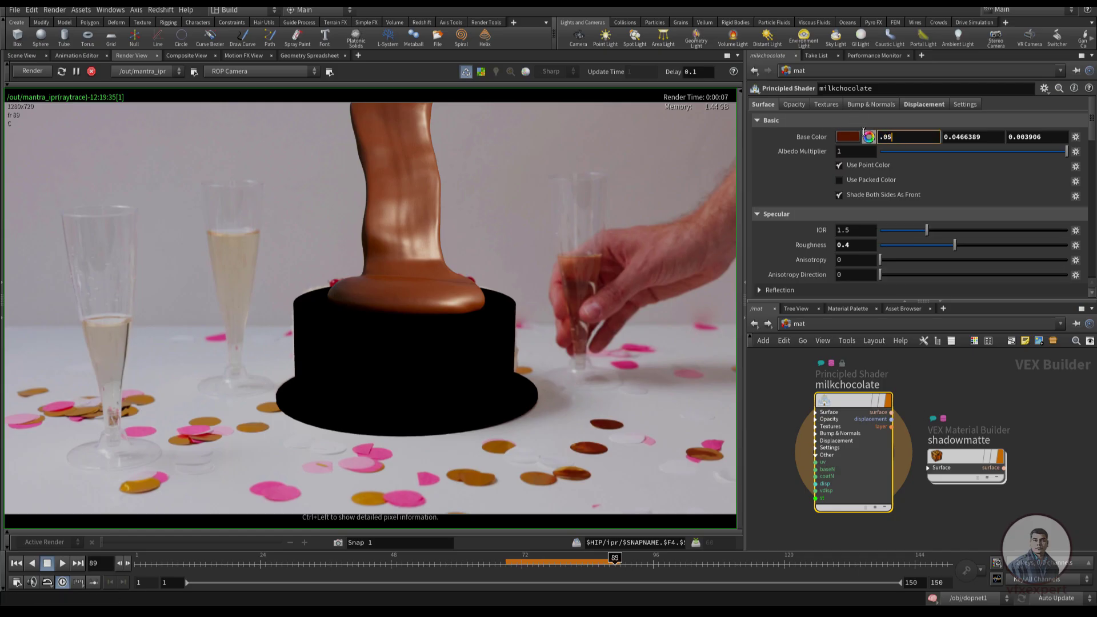
{"action": "type", "text": "5"}
{"action": "key", "text": "Tab"}
{"action": "type", "text": ".015"}
{"action": "key", "text": "Tab"}
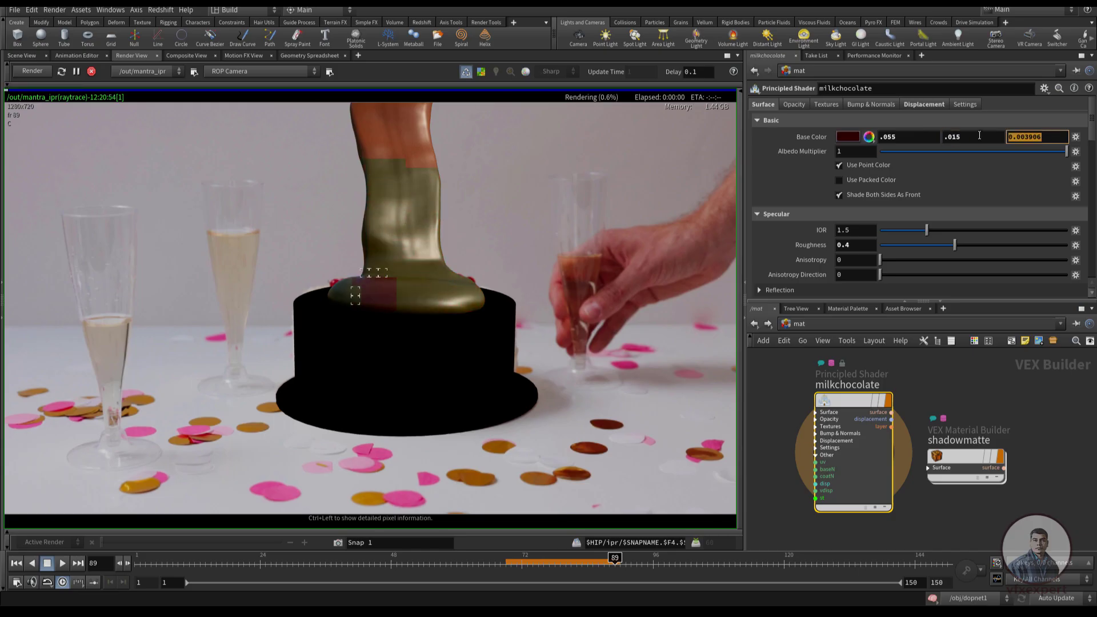
{"action": "type", "text": ".0023"}
{"action": "key", "text": "Return"}
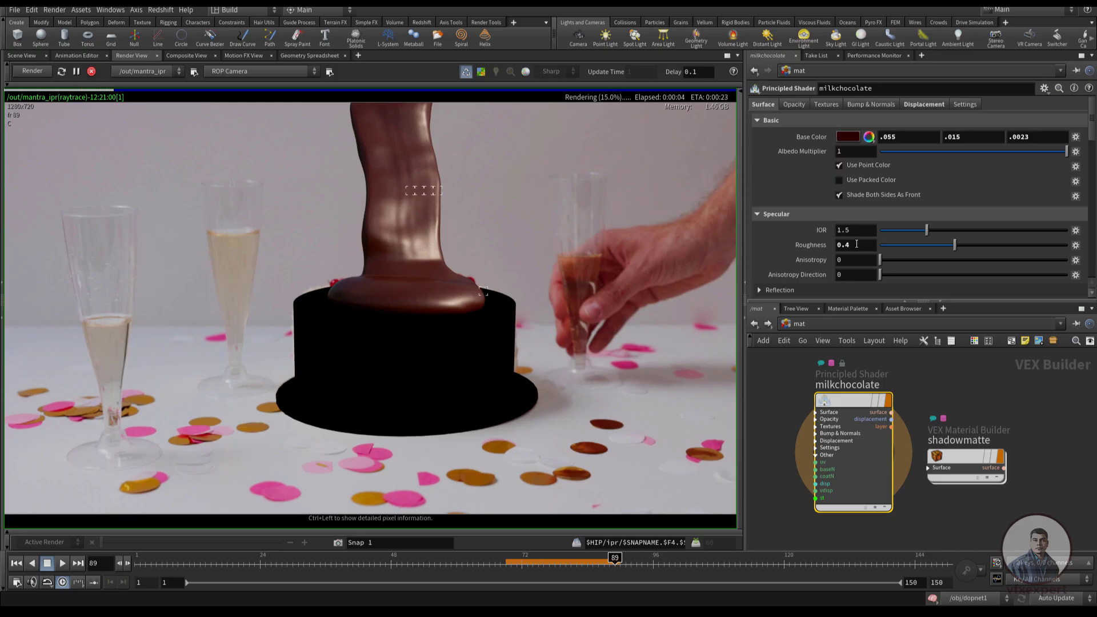
Set the milkchocolate material's specular Roughness to 0.2 and return to the object level
{"action": "left_click", "coordinate": [851, 246]}
{"action": "type", "text": ".2"}
{"action": "key", "text": "Return"}
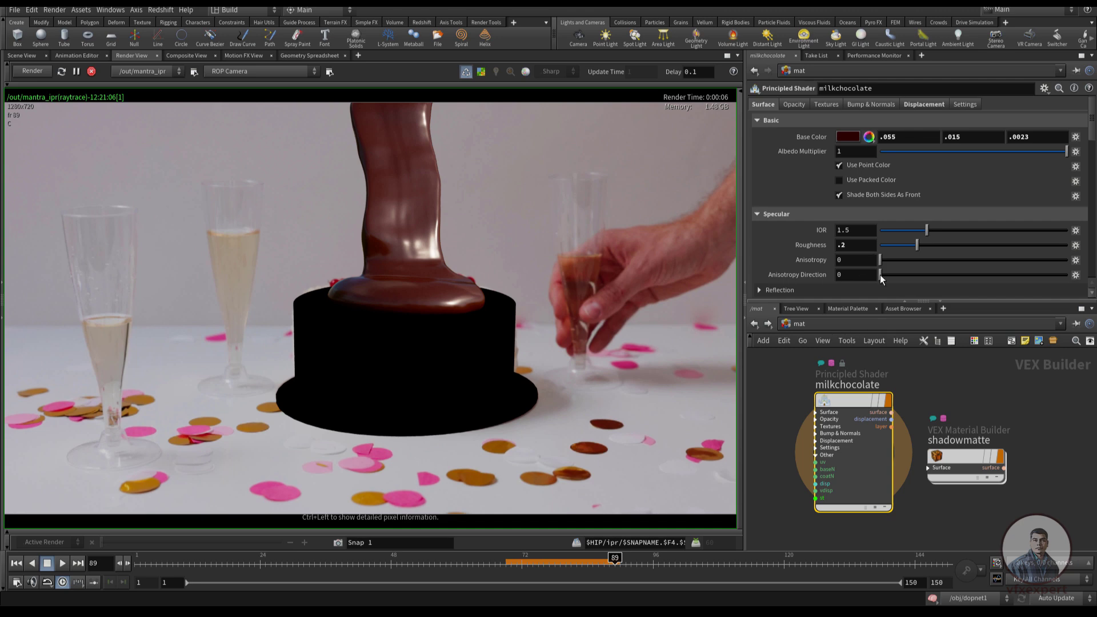
{"action": "left_click", "coordinate": [939, 399]}
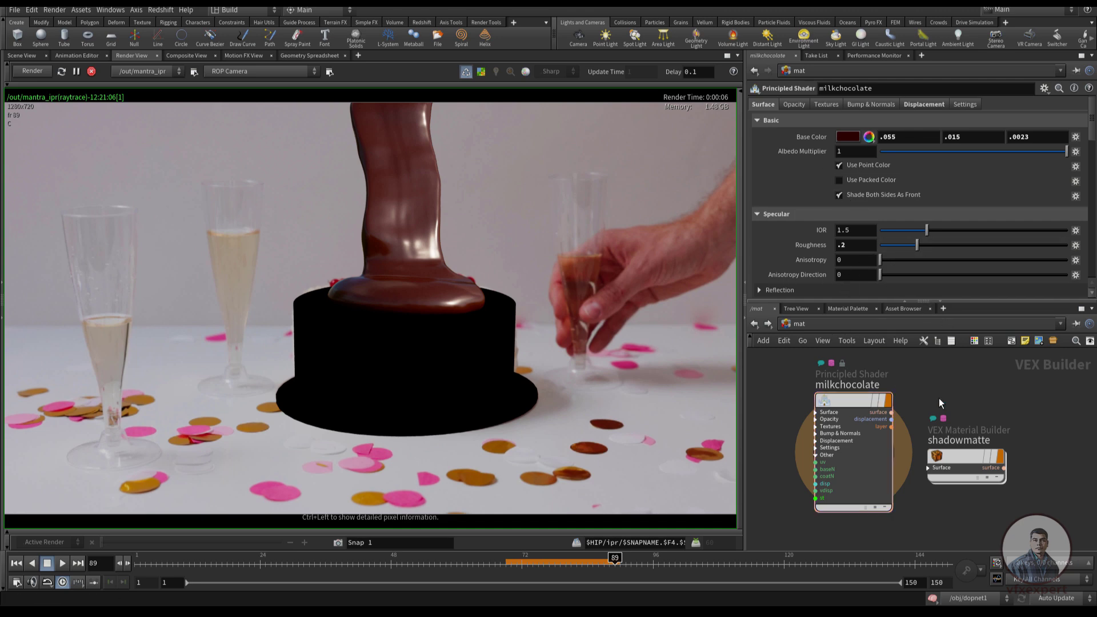
{"action": "left_click", "coordinate": [754, 323]}
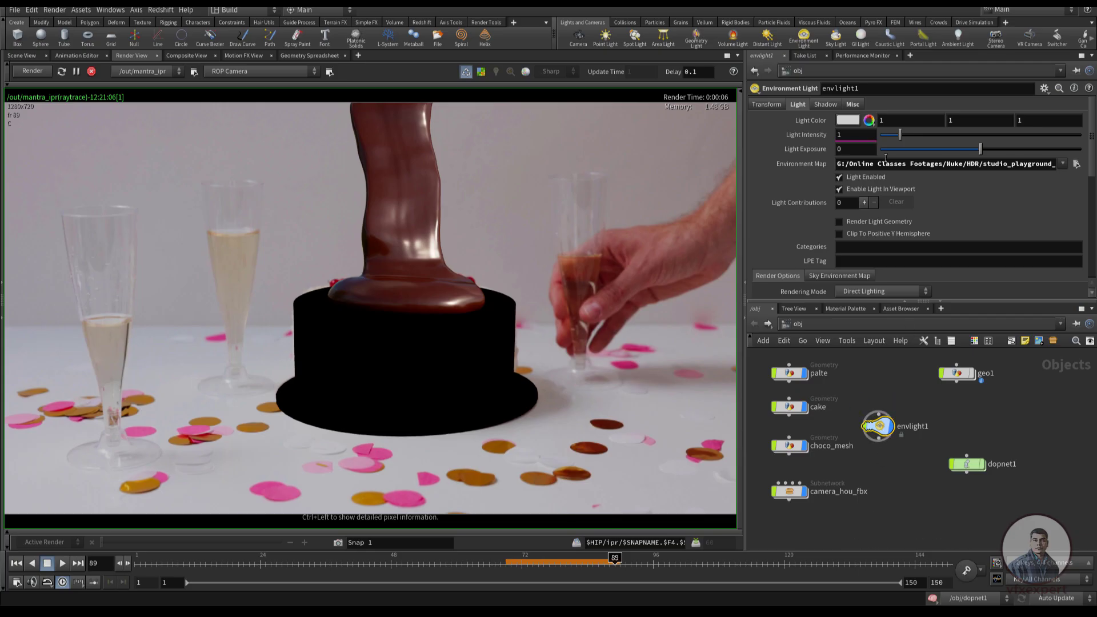
Set the environment light's Light Intensity to 0.8
{"action": "left_click", "coordinate": [776, 105]}
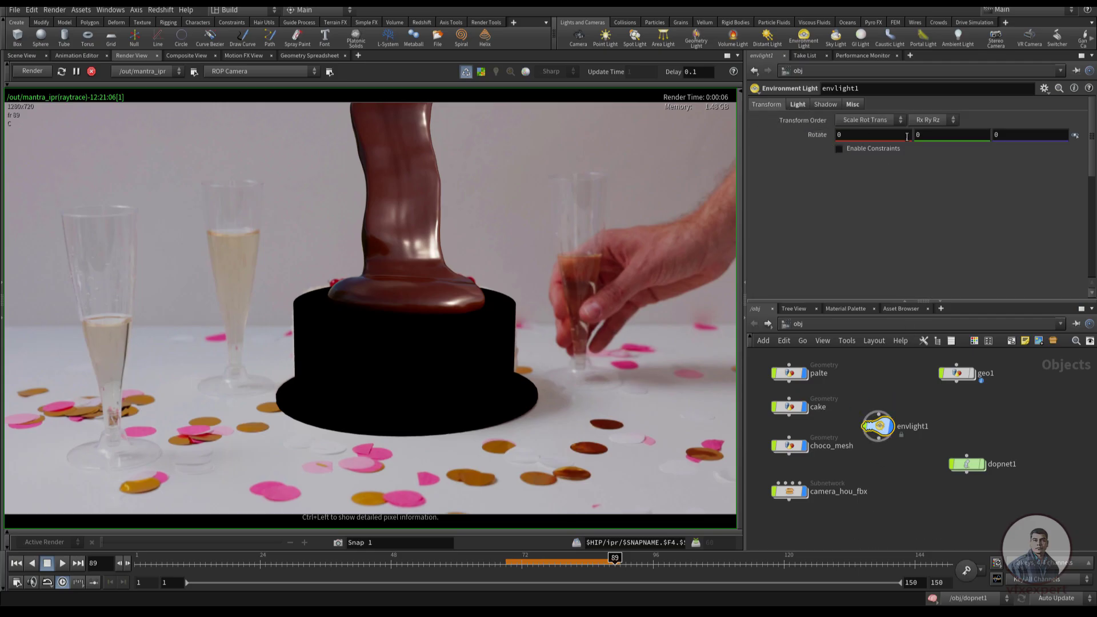
{"action": "left_click", "coordinate": [799, 105]}
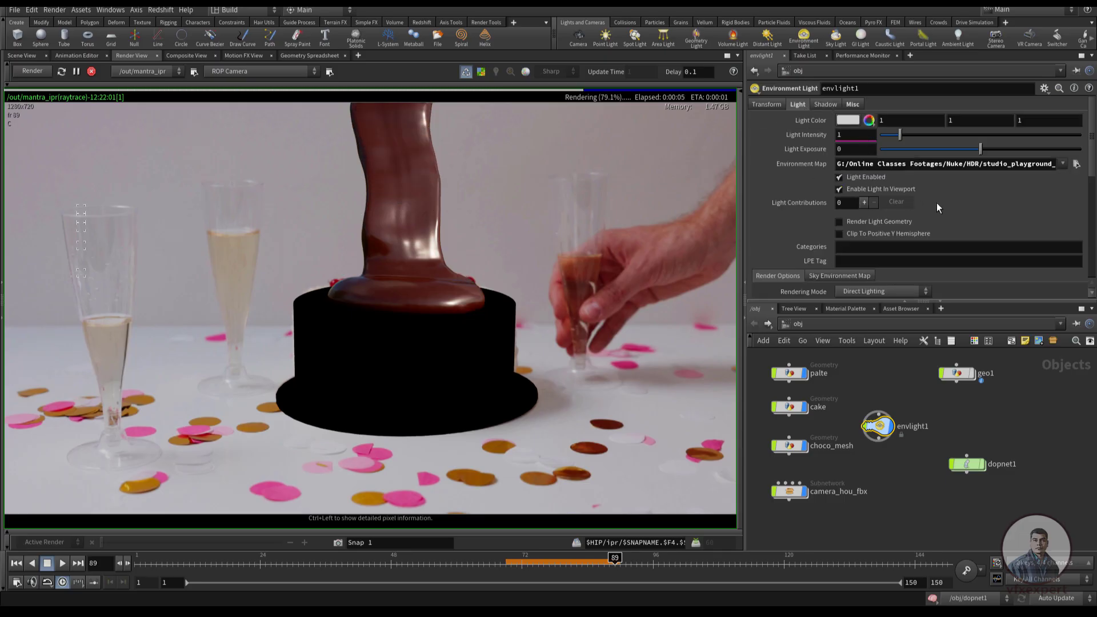
{"action": "scroll", "coordinate": [938, 203], "scroll_direction": "down", "scroll_amount": 3}
{"action": "scroll", "coordinate": [938, 203], "scroll_direction": "up", "scroll_amount": 3}
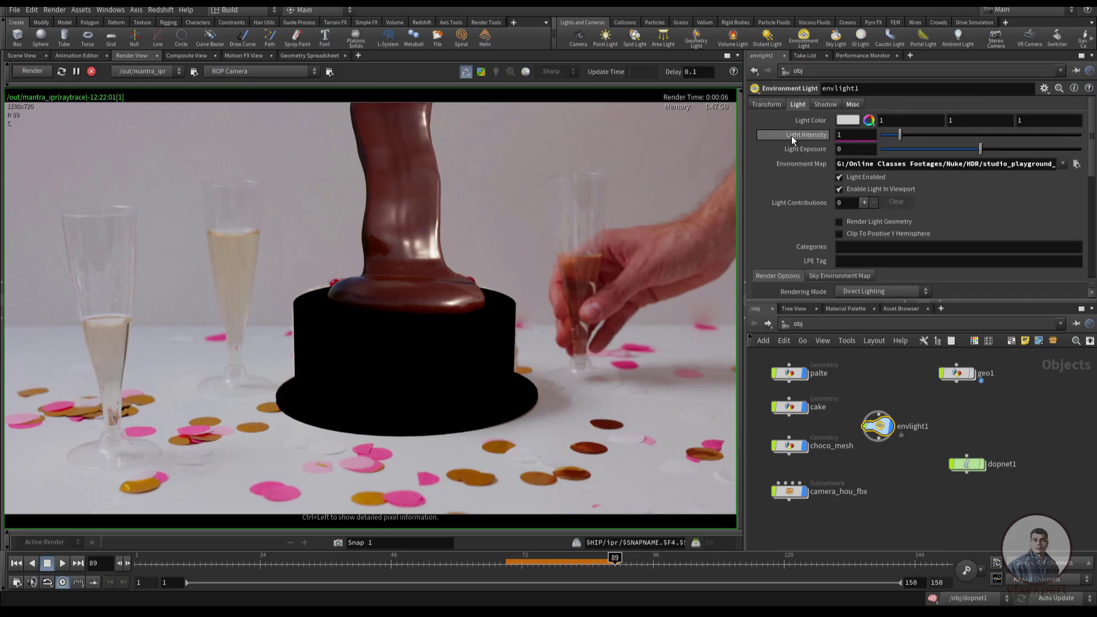
{"action": "left_click_drag", "start_coordinate": [849, 137], "coordinate": [808, 137]}
{"action": "type", "text": ".8"}
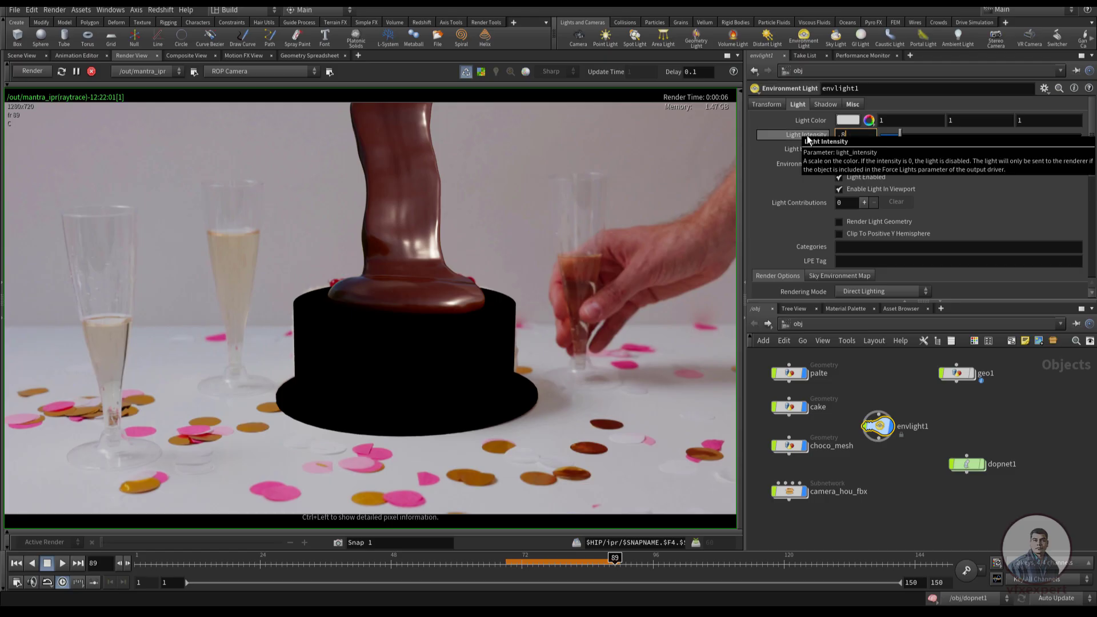
{"action": "key", "text": "Return"}
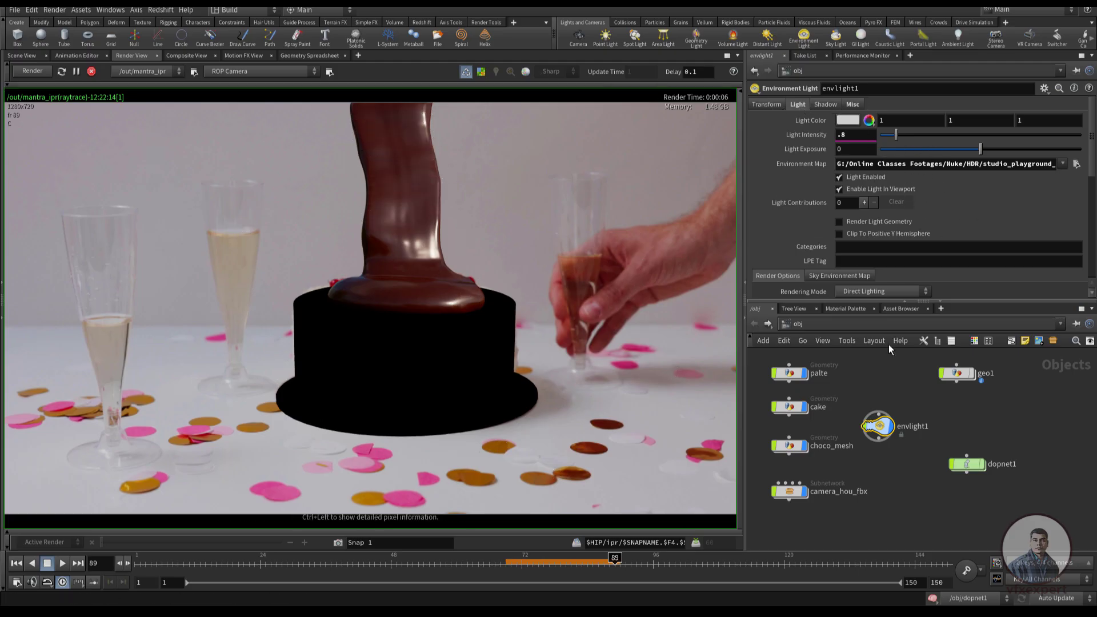
{"action": "left_click", "coordinate": [895, 499]}
Reopen the milkchocolate material from choco_mesh, set its IOR to 1.3 and return to the object level
{"action": "left_click", "coordinate": [792, 450]}
{"action": "left_click", "coordinate": [843, 310]}
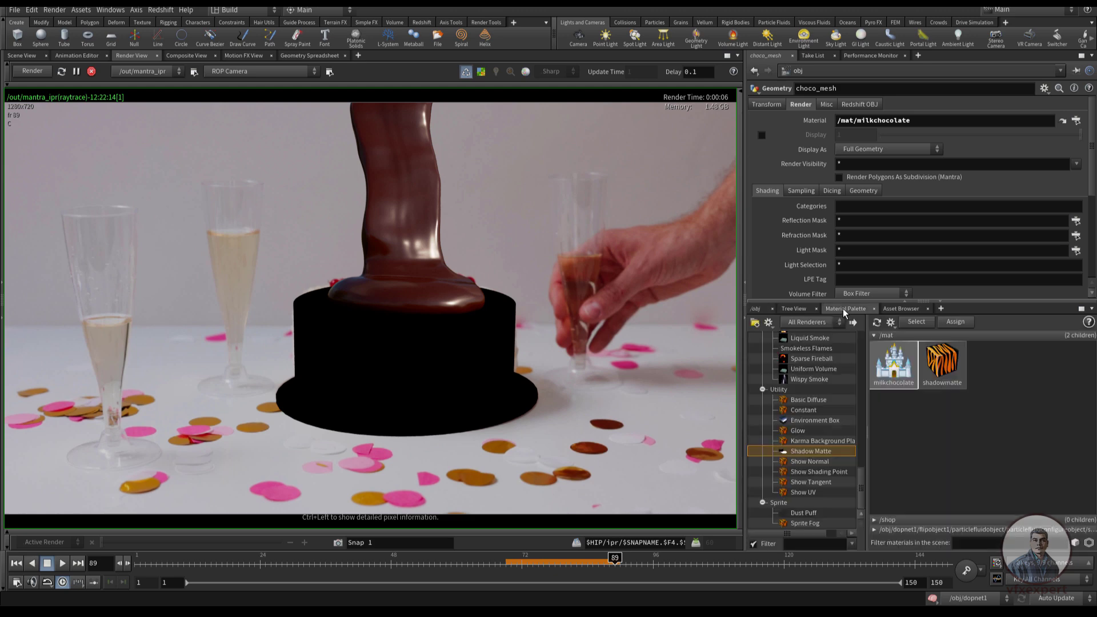
{"action": "double_click", "coordinate": [902, 368]}
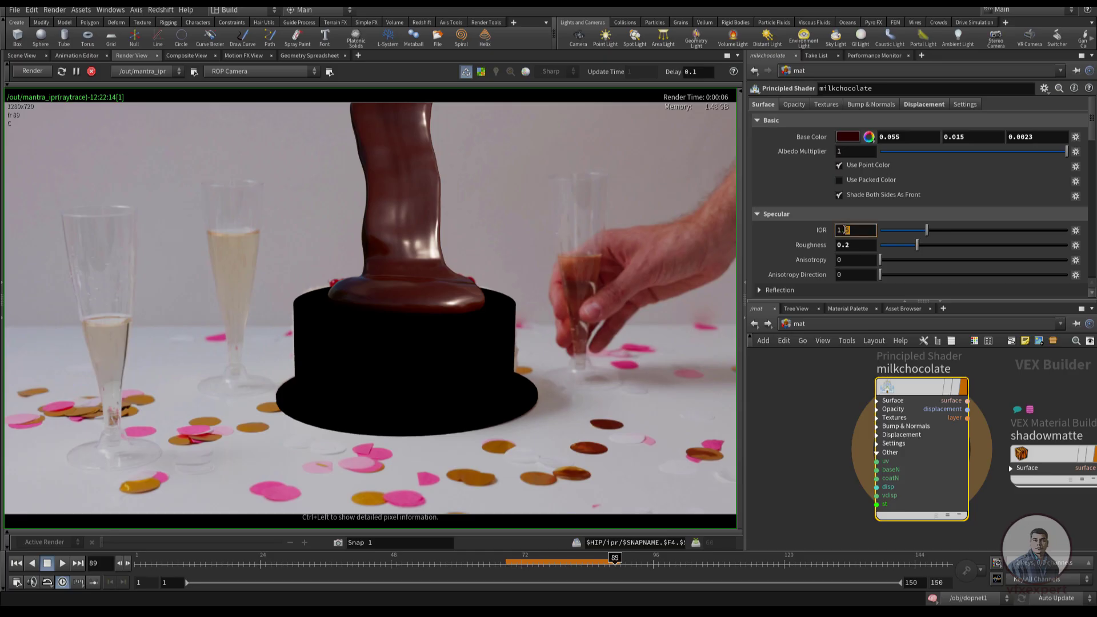
{"action": "type", "text": "3"}
{"action": "key", "text": "Return"}
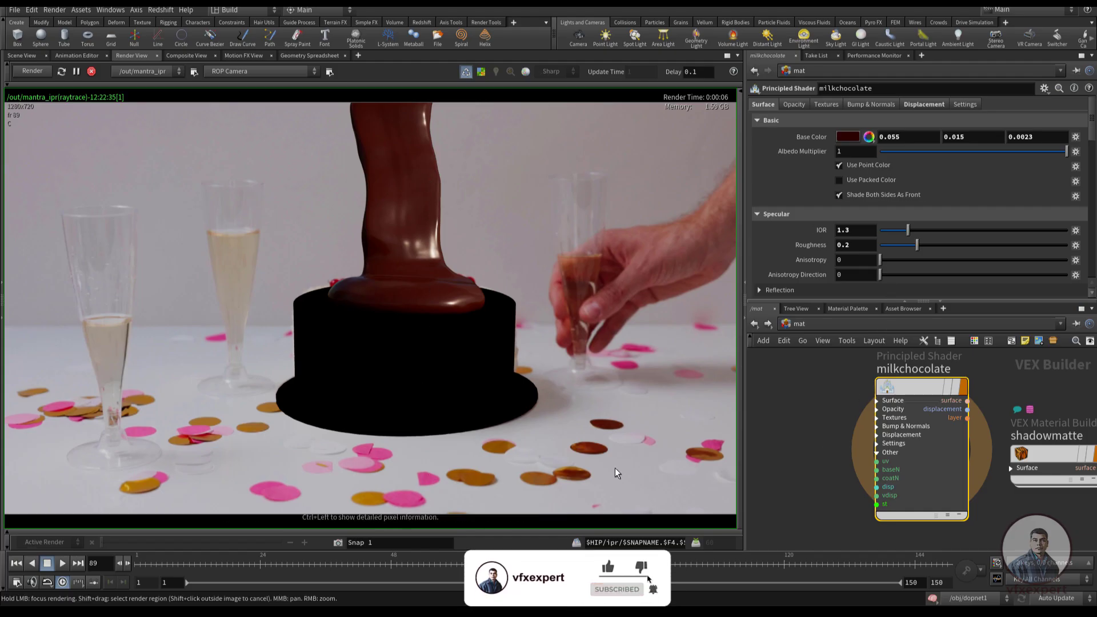
{"action": "scroll", "coordinate": [854, 437], "scroll_direction": "down", "scroll_amount": 3}
{"action": "left_click", "coordinate": [754, 324]}
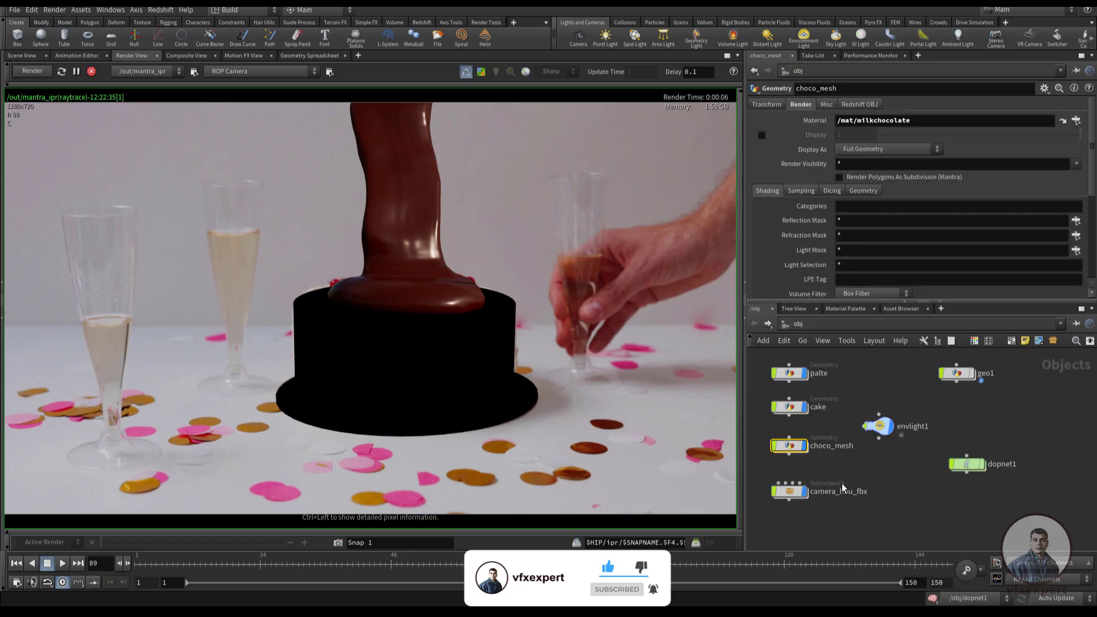
Show the render's colour correction controls and compare the image under another colour transform before restoring ACES
{"action": "left_click", "coordinate": [7, 535]}
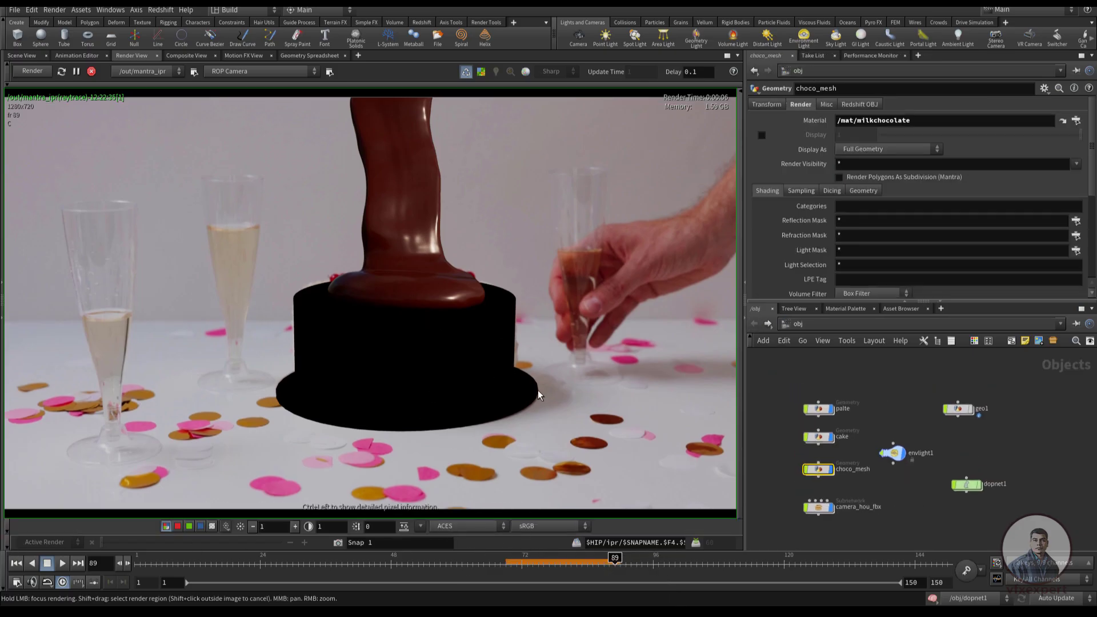
{"action": "left_click", "coordinate": [451, 525]}
{"action": "left_click", "coordinate": [451, 539]}
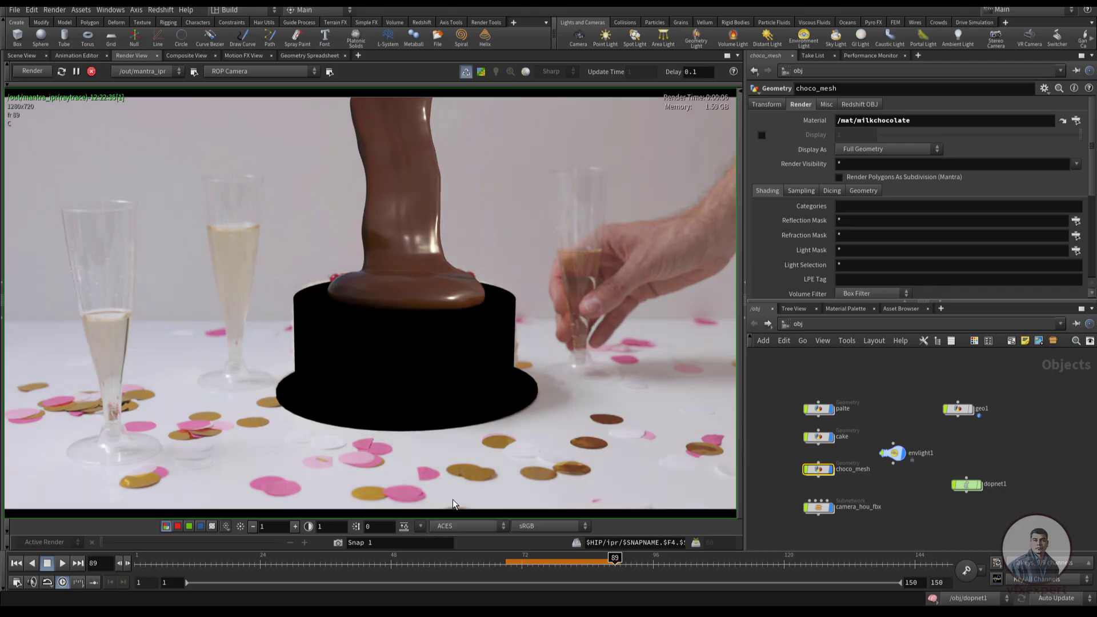
{"action": "left_click", "coordinate": [503, 525]}
{"action": "left_click", "coordinate": [442, 537]}
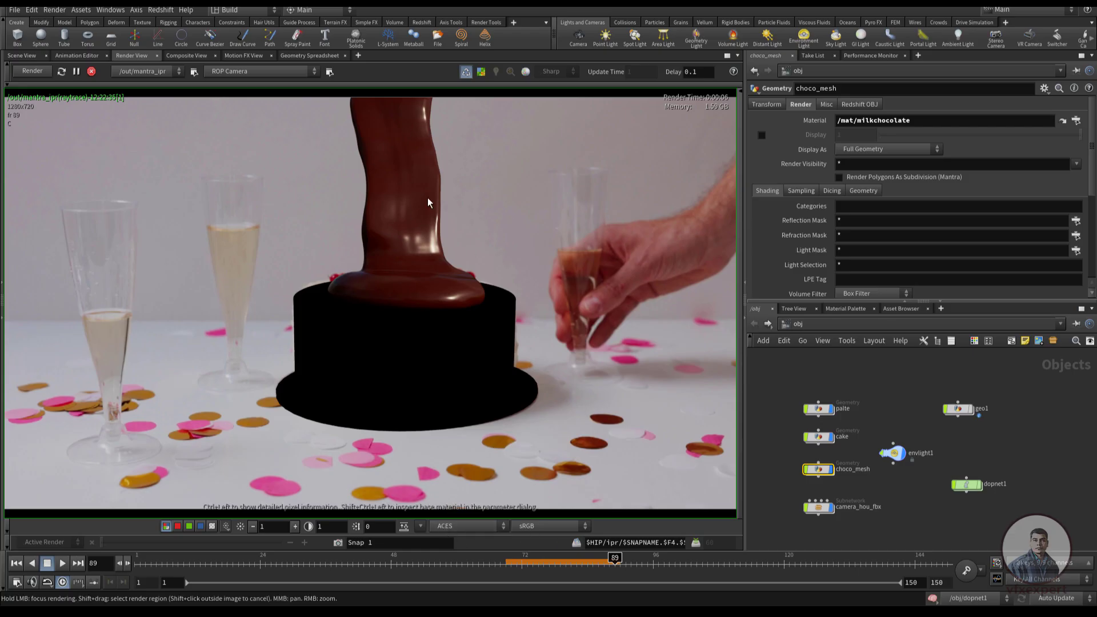
Inspect the render's alpha channel for the chocolate, cake and plate, and switch back to the colour image
{"action": "left_click", "coordinate": [928, 503]}
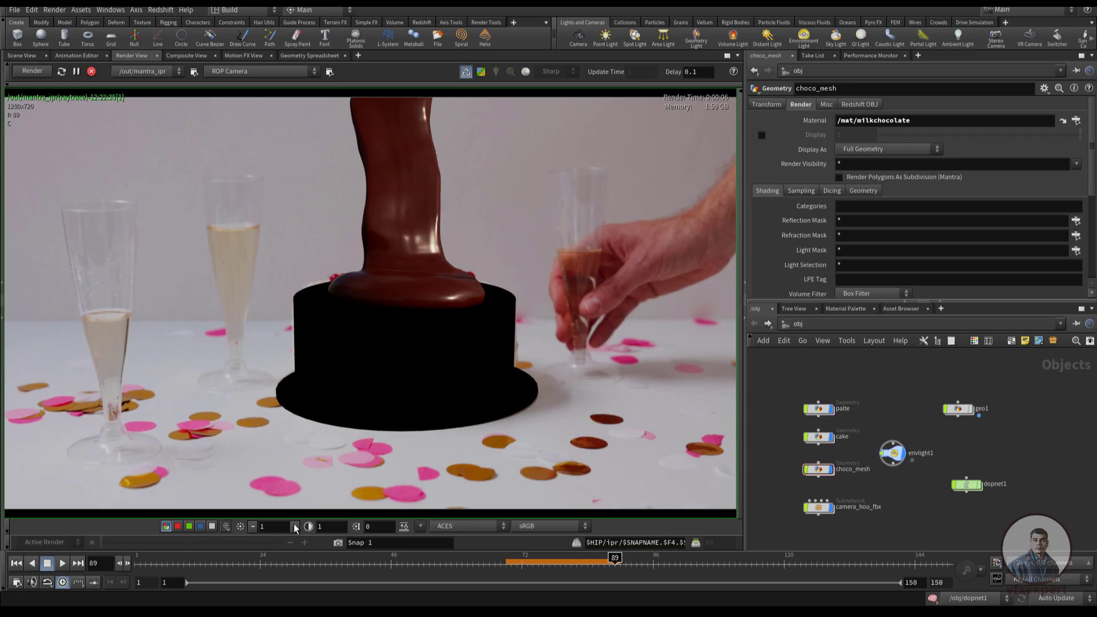
{"action": "key", "text": "a"}
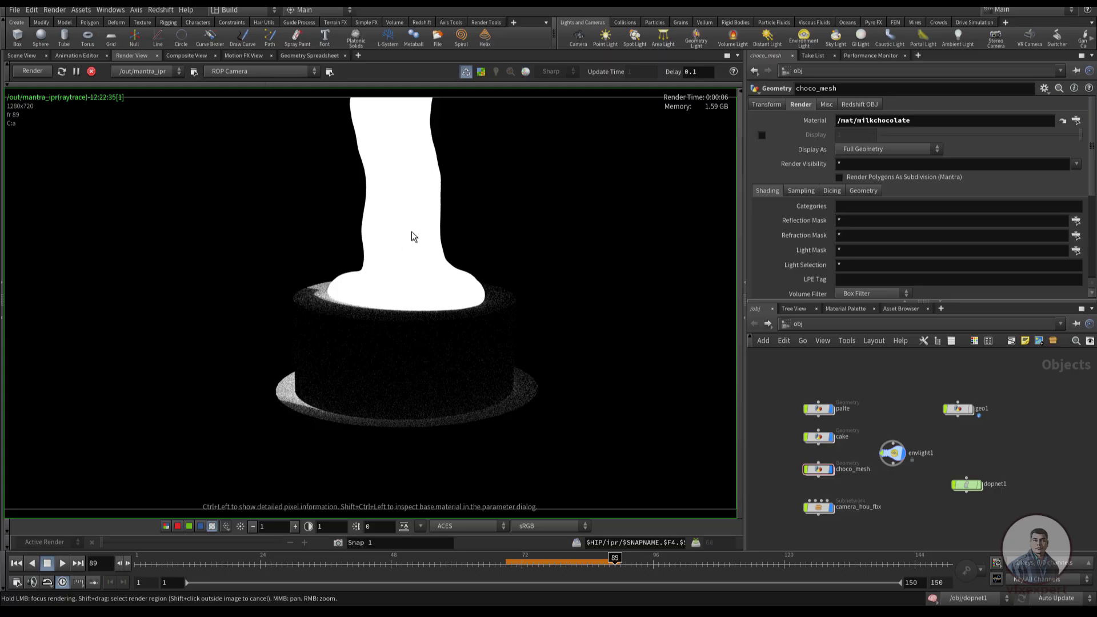
{"action": "left_click", "coordinate": [166, 526]}
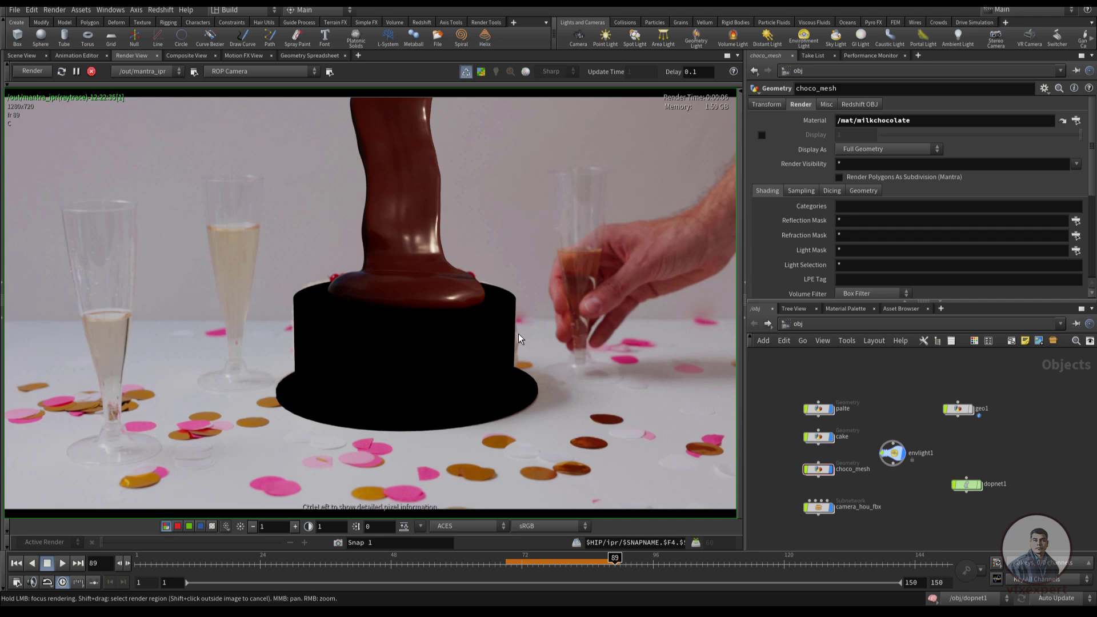
Go to the out network and show the Objects settings of mantra_ipr with the parameter area widened
{"action": "left_click", "coordinate": [805, 340]}
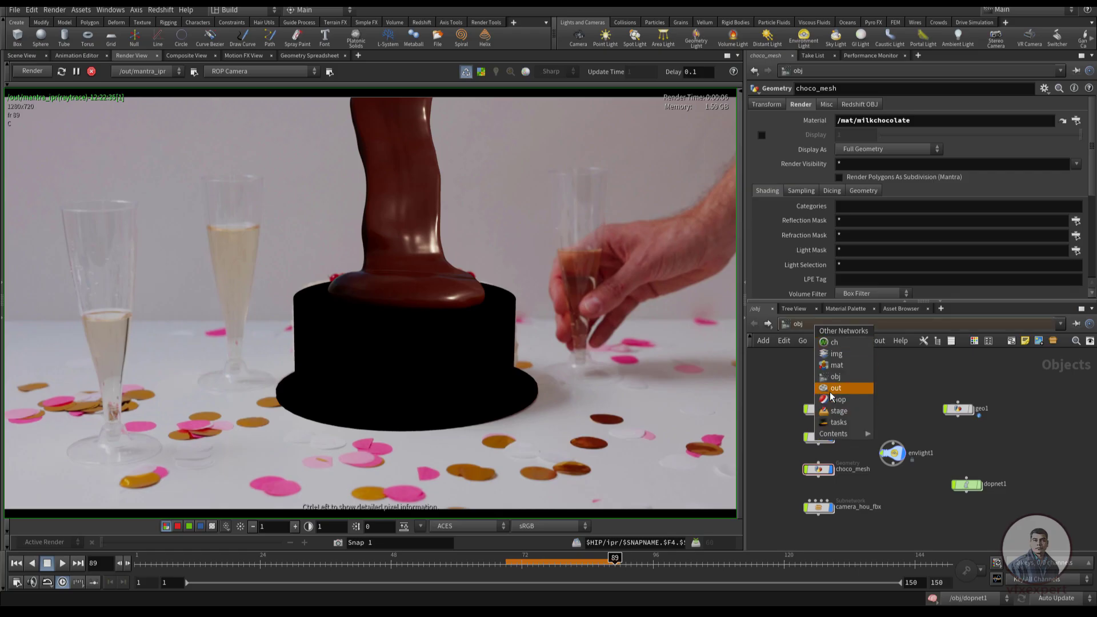
{"action": "left_click", "coordinate": [831, 390]}
{"action": "left_click_drag", "start_coordinate": [926, 451], "coordinate": [883, 455]}
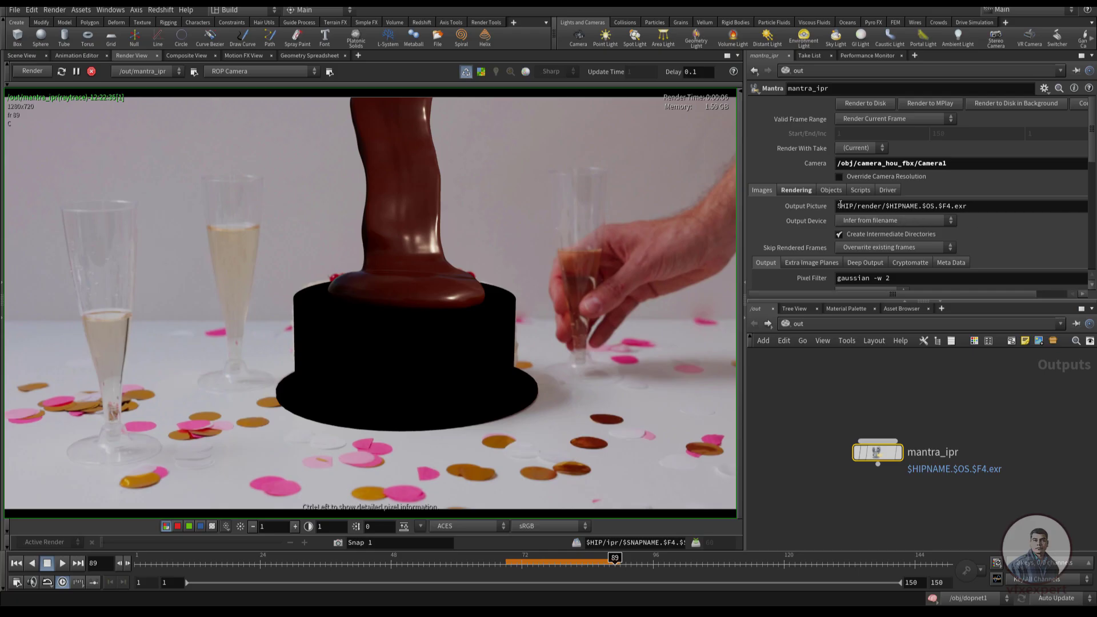
{"action": "left_click", "coordinate": [830, 191]}
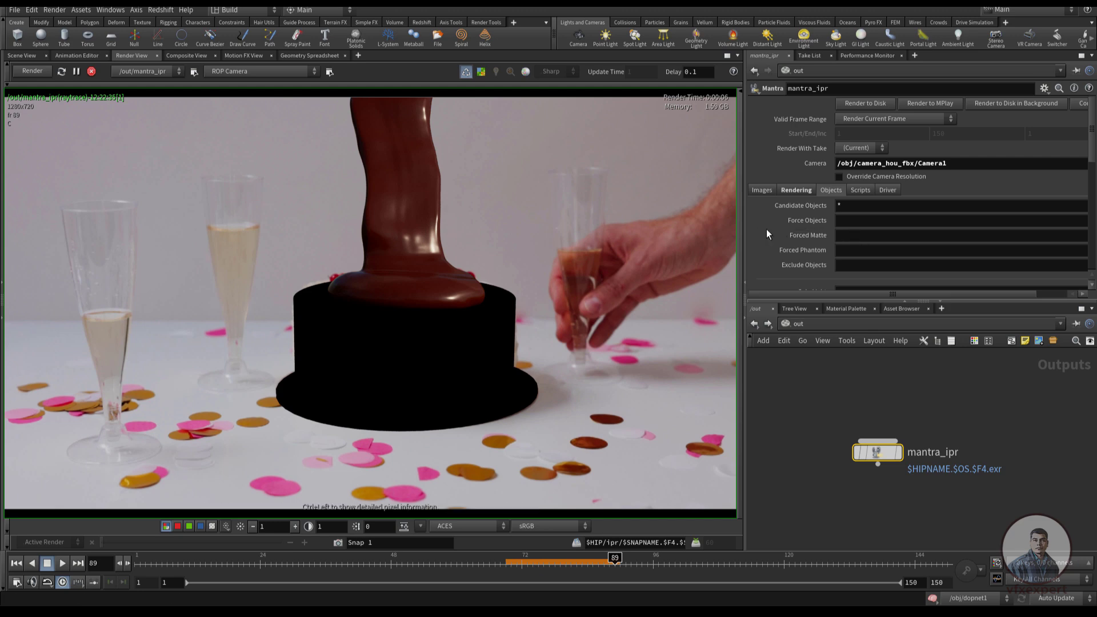
{"action": "left_click_drag", "start_coordinate": [746, 234], "coordinate": [699, 235]}
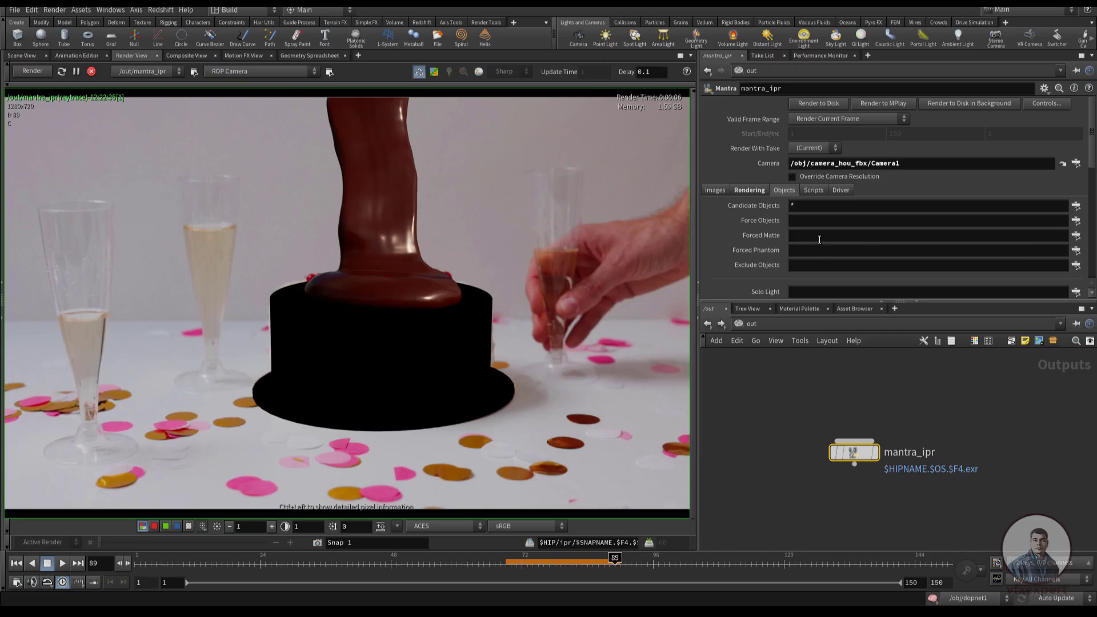
Set Forced Matte on mantra_ipr to palte and cake, and check the render's alpha channel
{"action": "left_click", "coordinate": [1077, 236]}
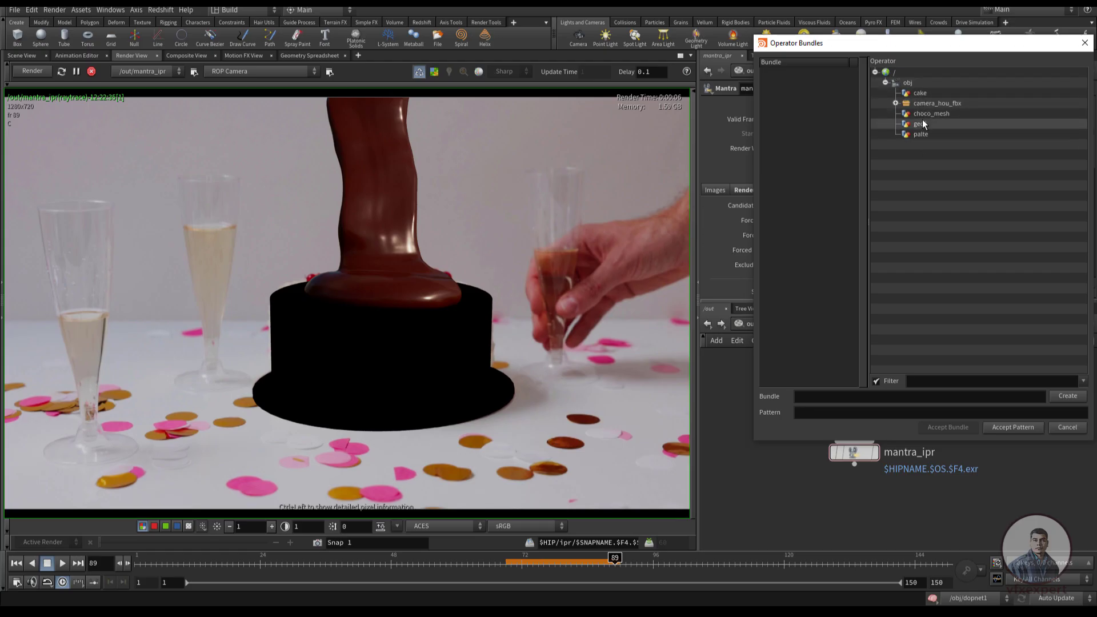
{"action": "left_click", "coordinate": [920, 92]}
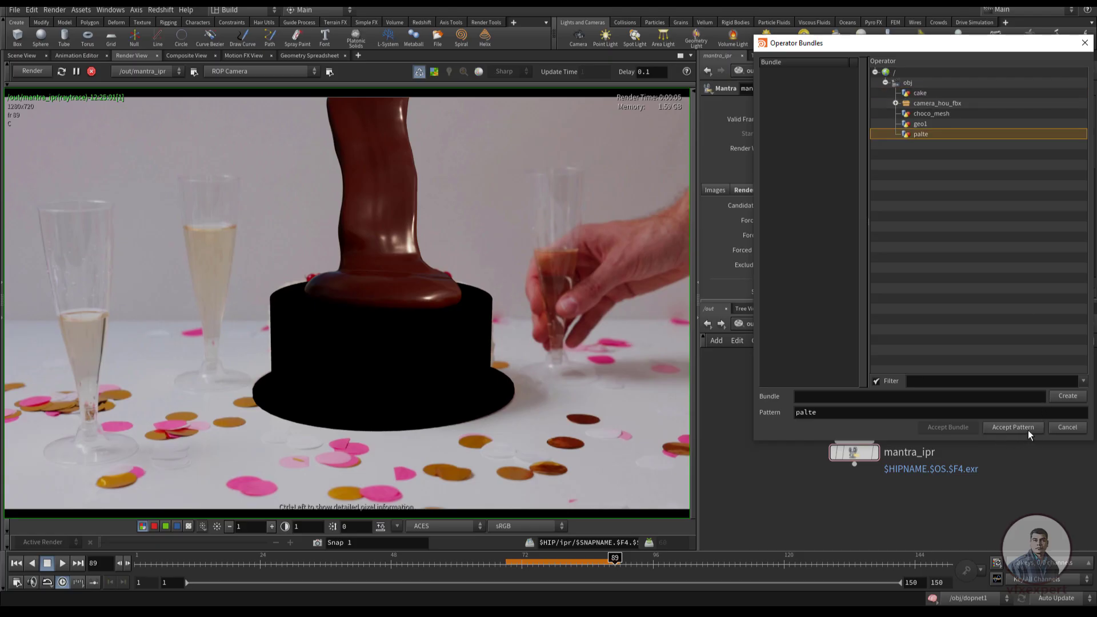
{"action": "left_click", "coordinate": [1011, 427]}
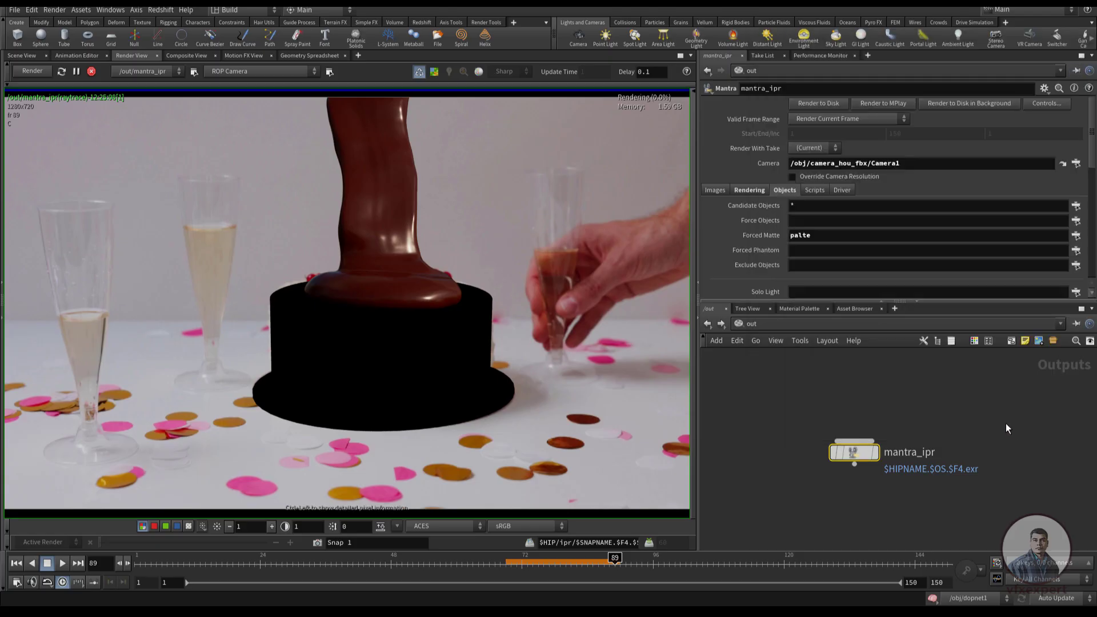
{"action": "left_click", "coordinate": [821, 235]}
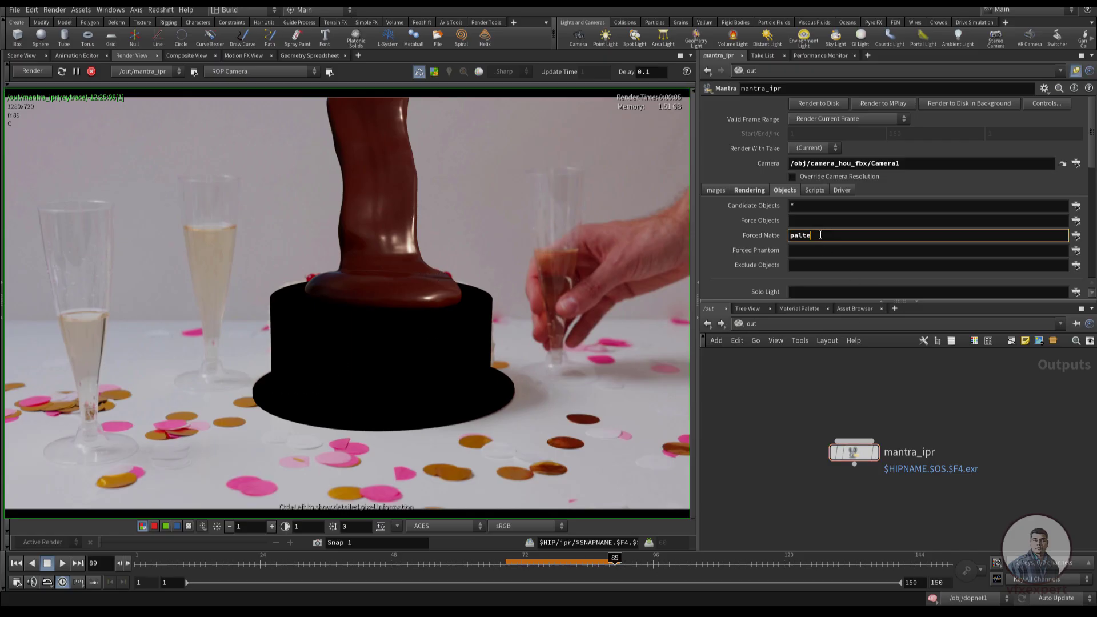
{"action": "type", "text": "cake"}
{"action": "key", "text": "Return"}
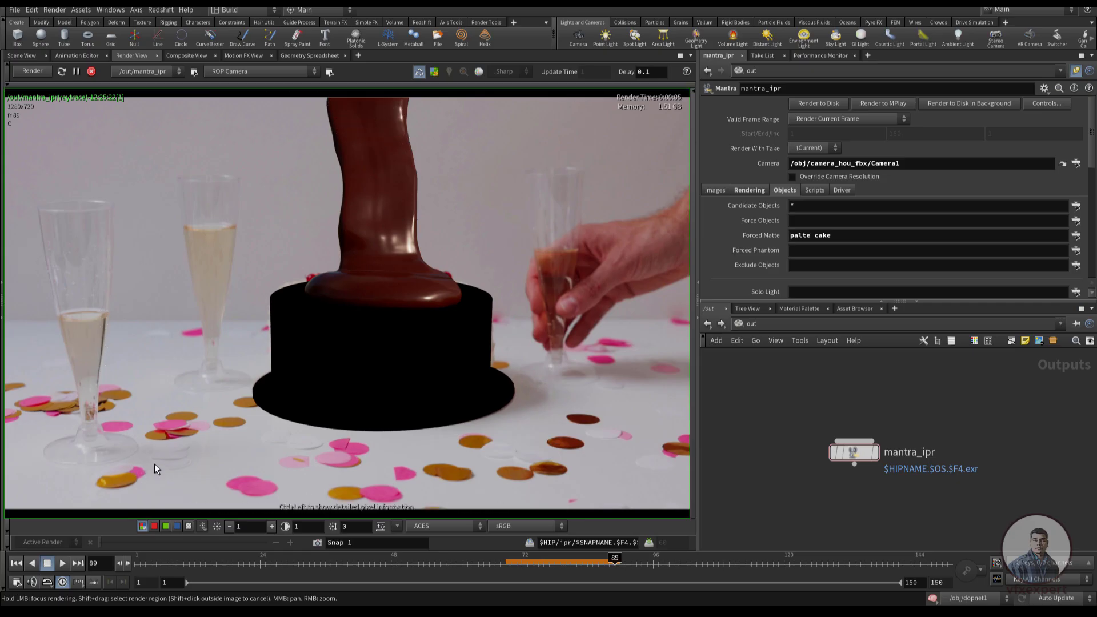
{"action": "key", "text": "a"}
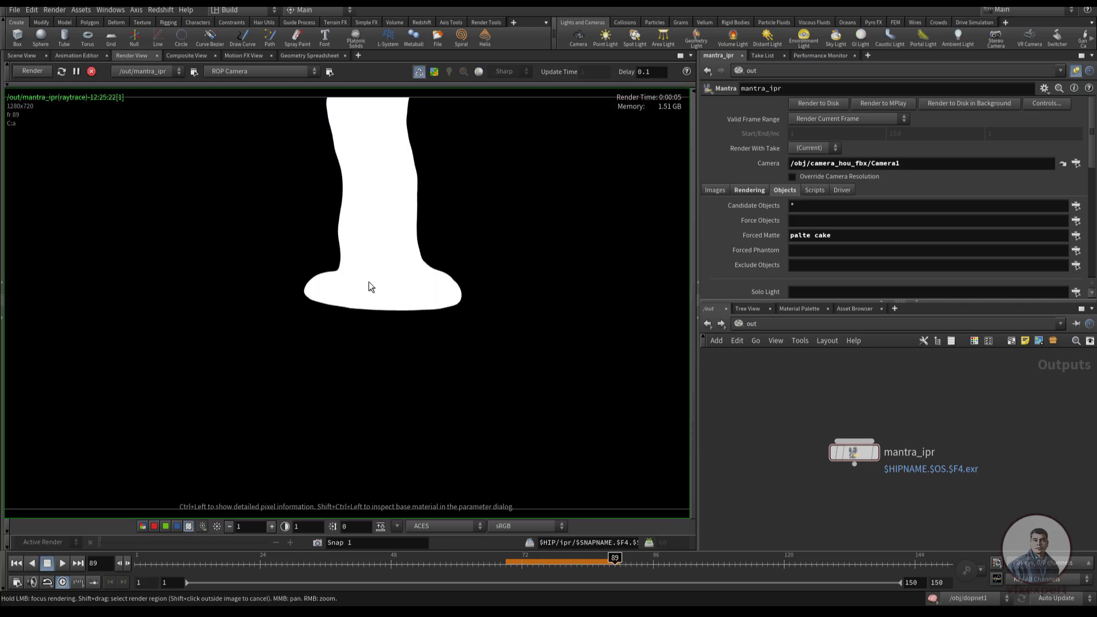